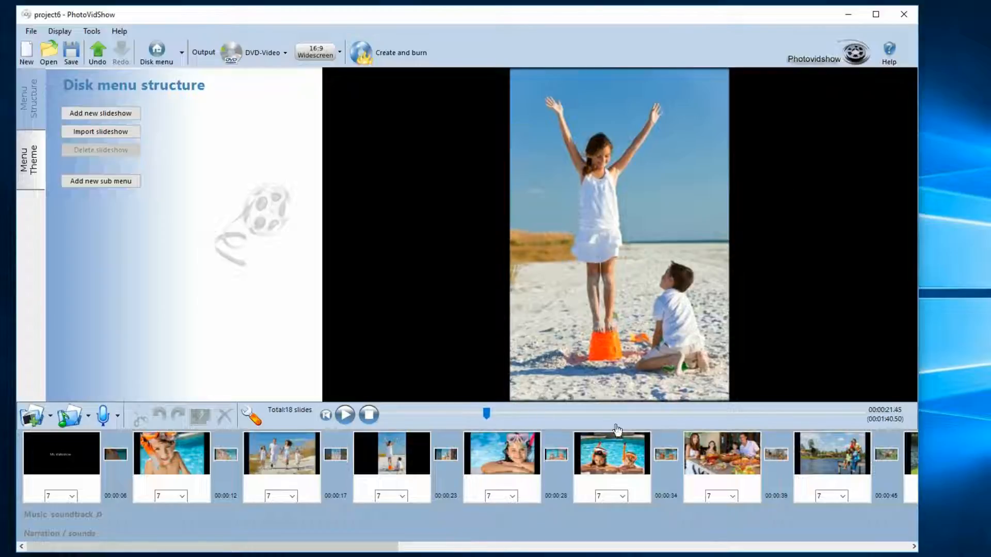
# Give the second slide, showing the boy with the snorkel, the bright blue video background
pyautogui.click(391, 454)
pyautogui.doubleClick(388, 457)
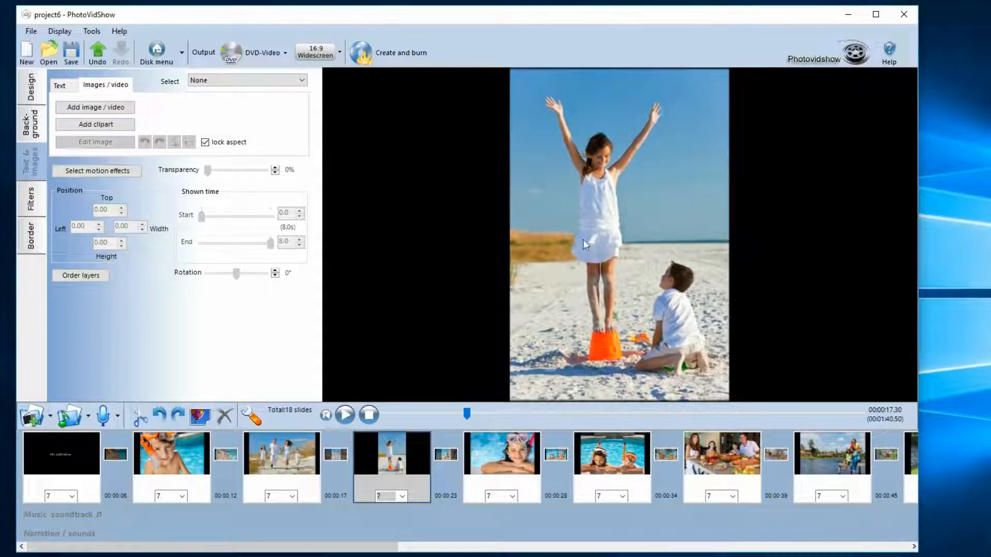
pyautogui.click(188, 454)
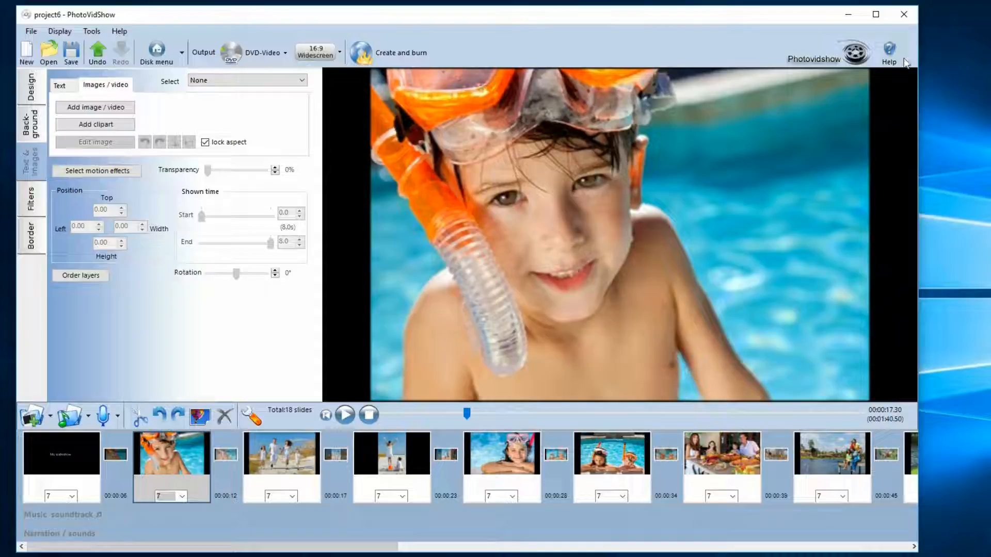
pyautogui.click(417, 480)
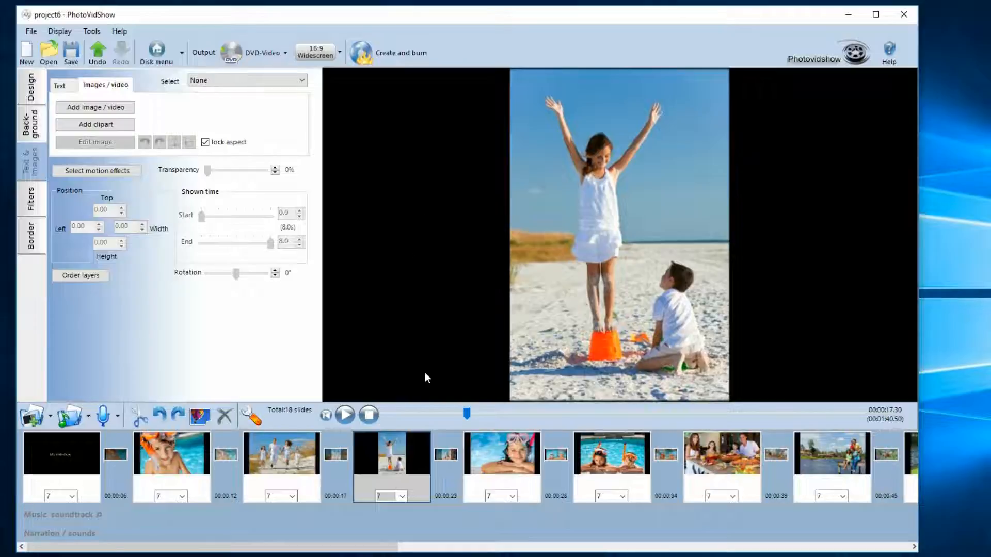
pyautogui.click(187, 467)
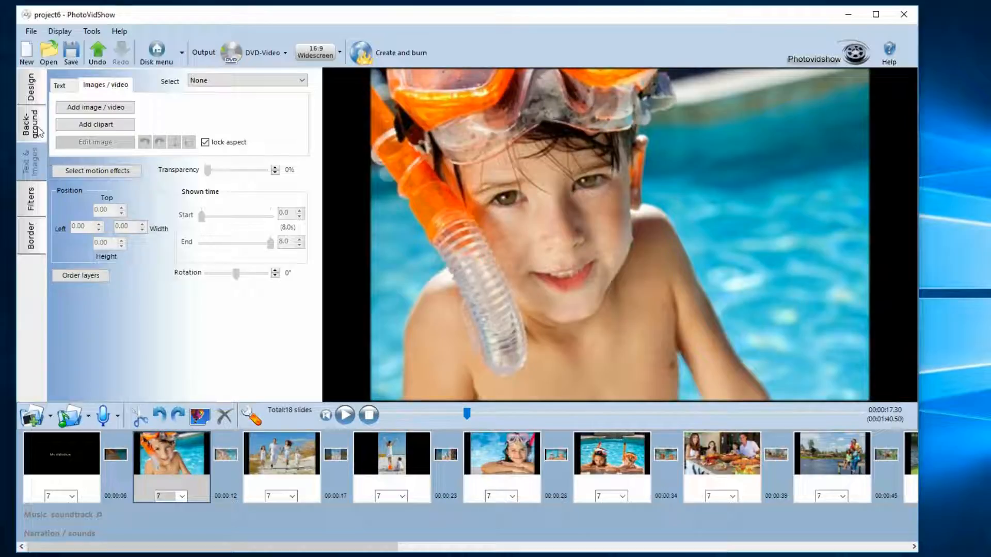
pyautogui.click(38, 126)
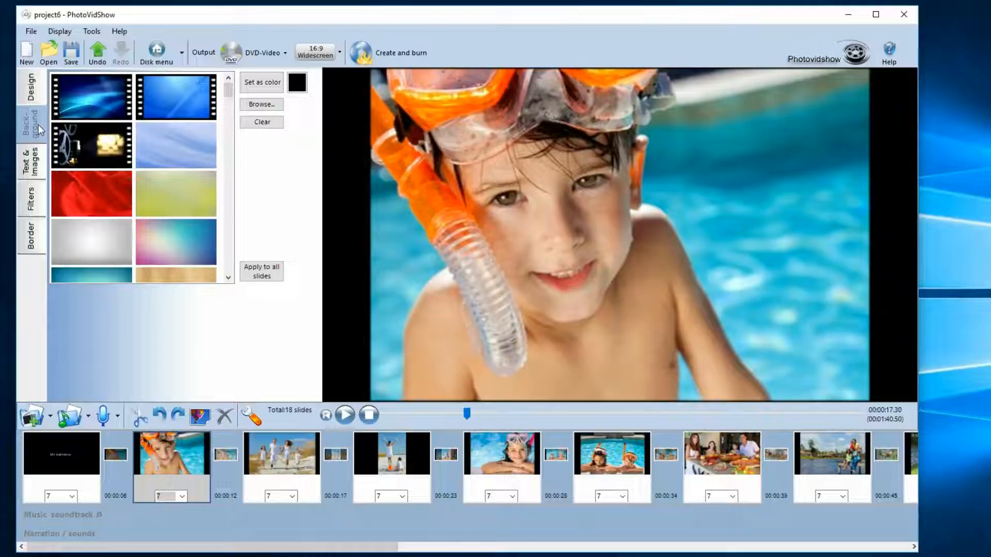
pyautogui.moveTo(226, 89)
pyautogui.mouseDown()
pyautogui.moveTo(219, 272)
pyautogui.moveTo(228, 86)
pyautogui.mouseUp()
pyautogui.click(184, 101)
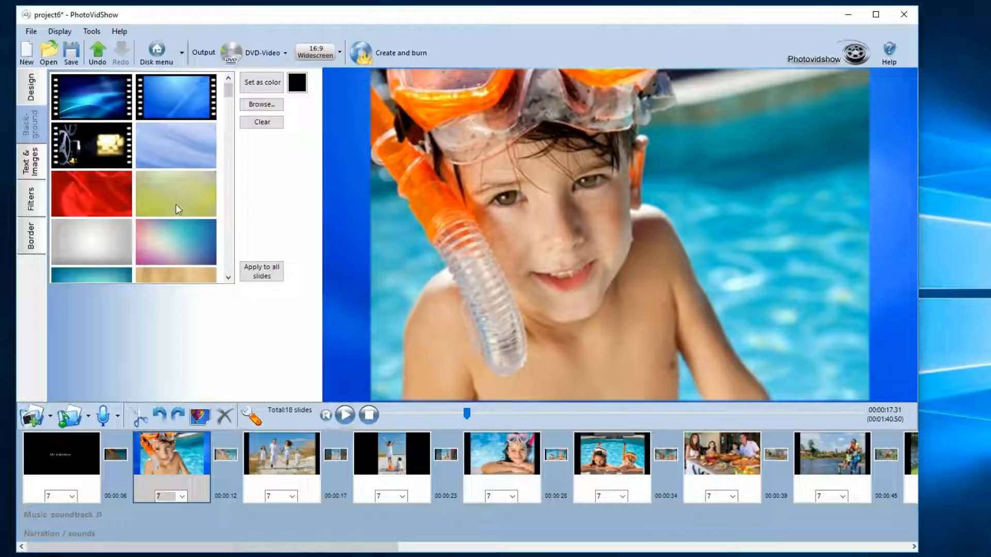
# Preview the slideshow, stop playback and apply the snorkel slide's blue video background to all slides
pyautogui.click(341, 416)
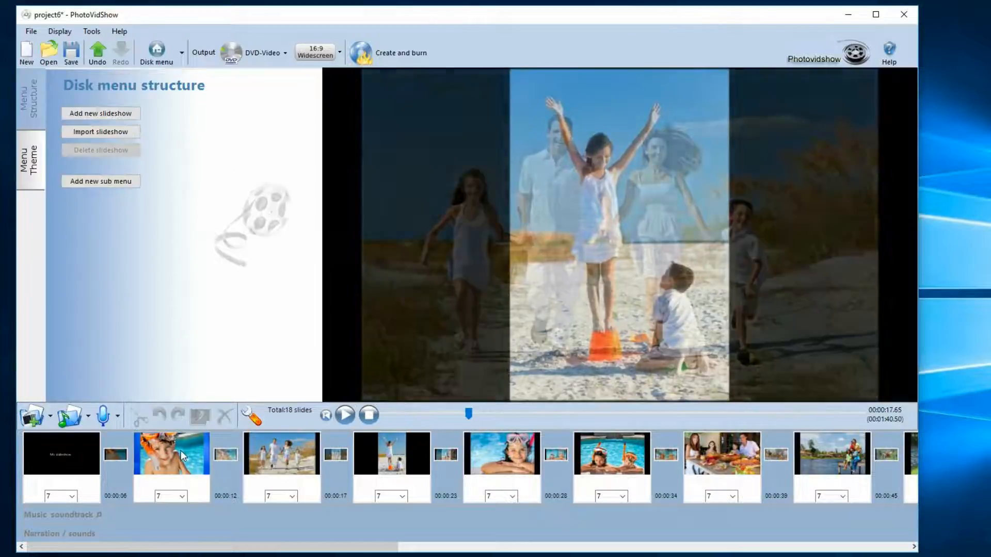
pyautogui.click(182, 455)
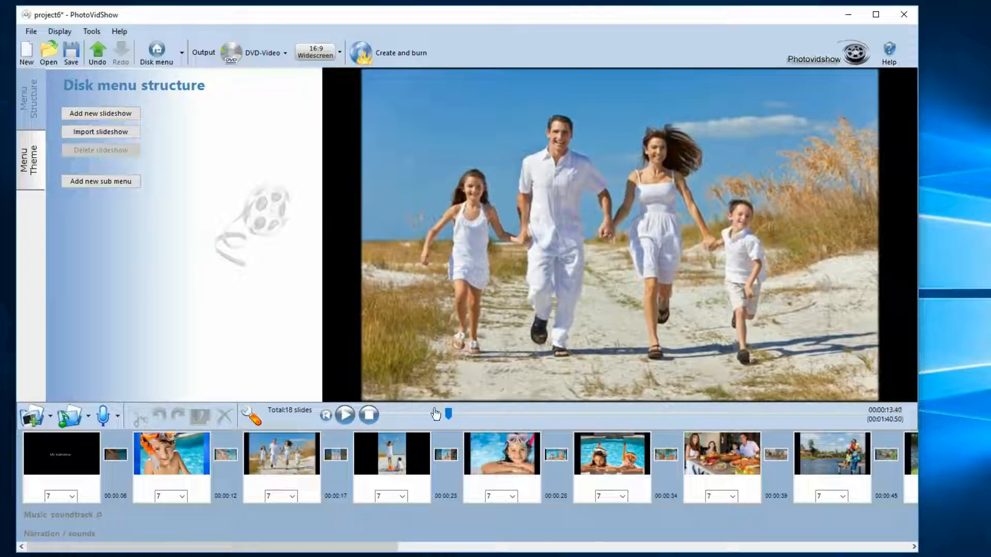
pyautogui.click(369, 416)
pyautogui.click(174, 469)
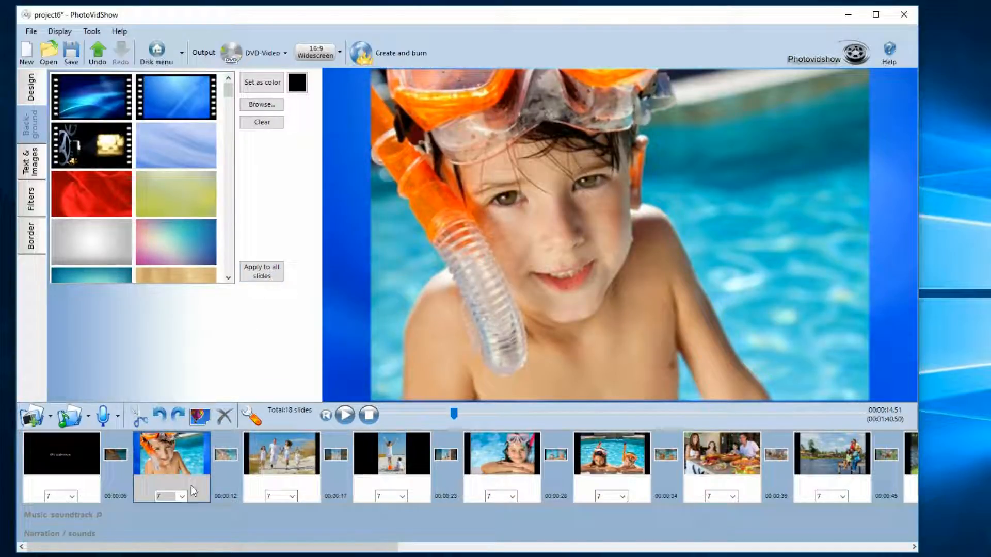
pyautogui.moveTo(191, 548); pyautogui.dragTo(88, 548)
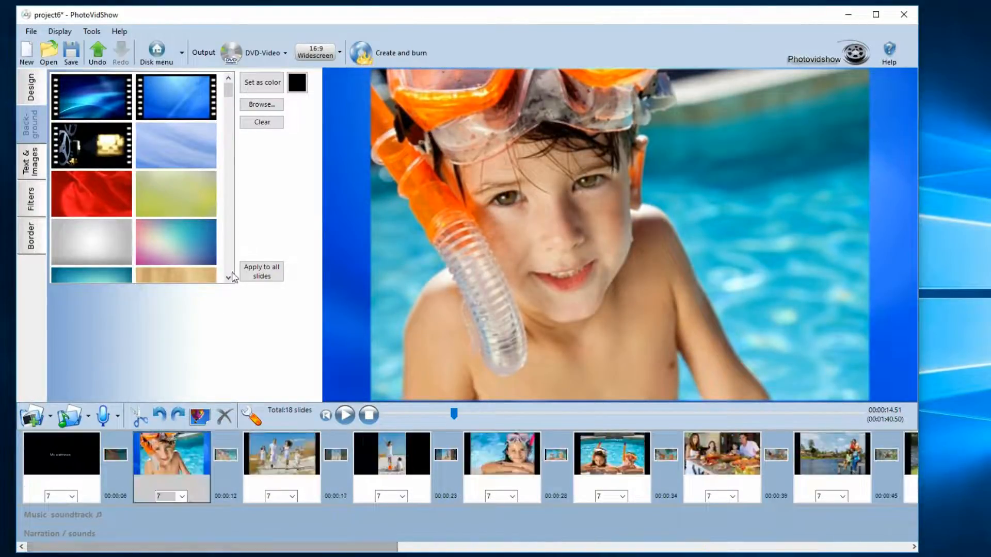
pyautogui.click(267, 273)
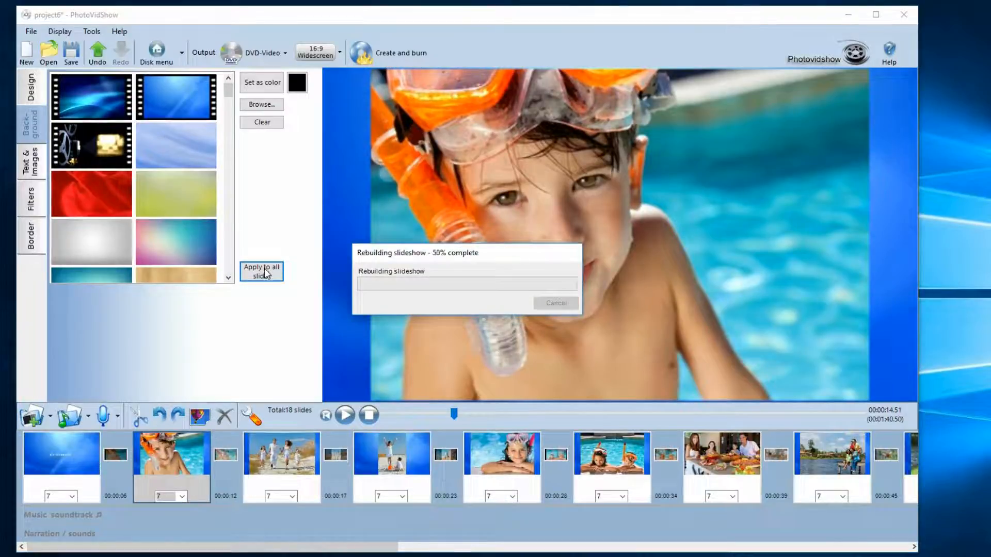
# Play the slideshow to check the background across the slides, including the "My slideshow" title slide, and stop playback
pyautogui.click(345, 414)
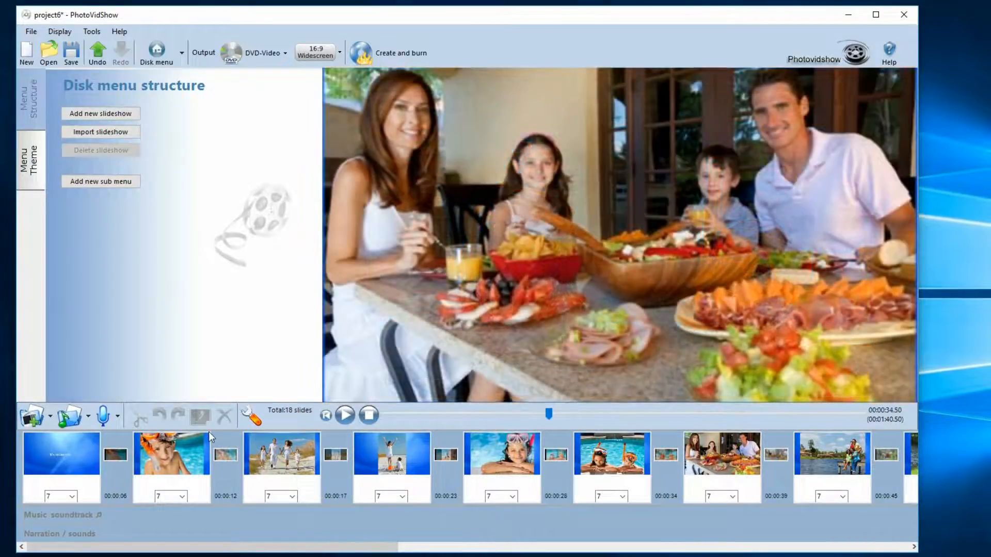
pyautogui.click(37, 462)
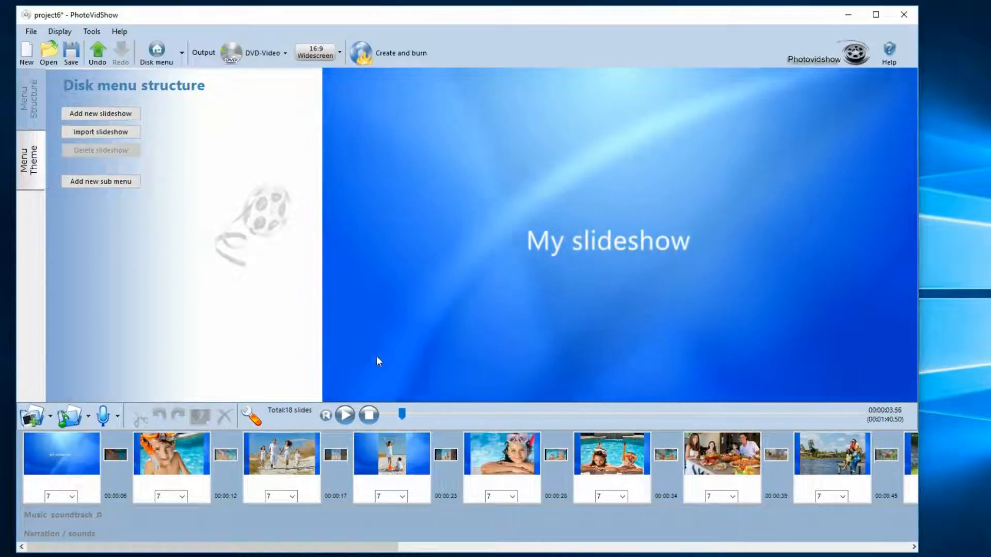
pyautogui.click(369, 415)
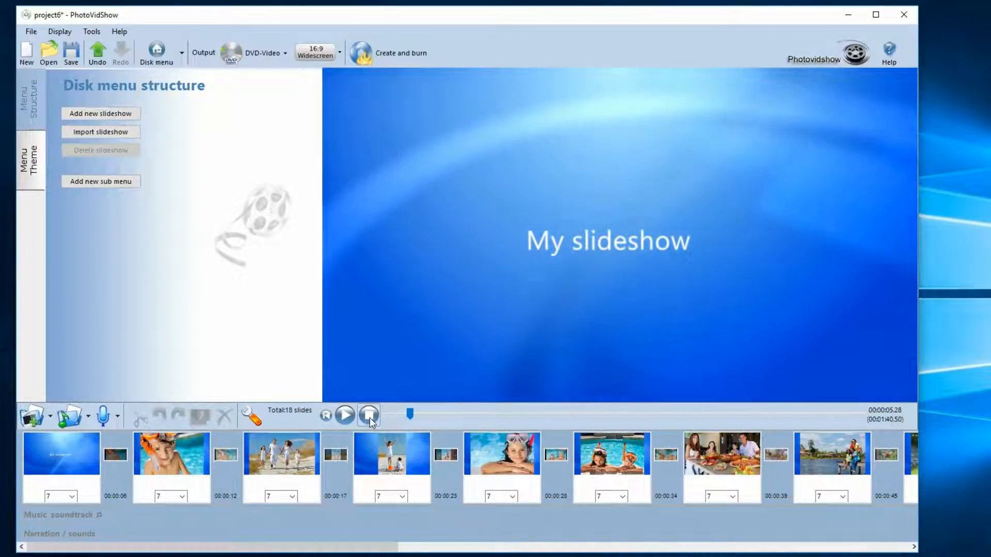
# Clear the title slide's background, replace it with the pale green floral swirl image and preview it
pyautogui.click(80, 456)
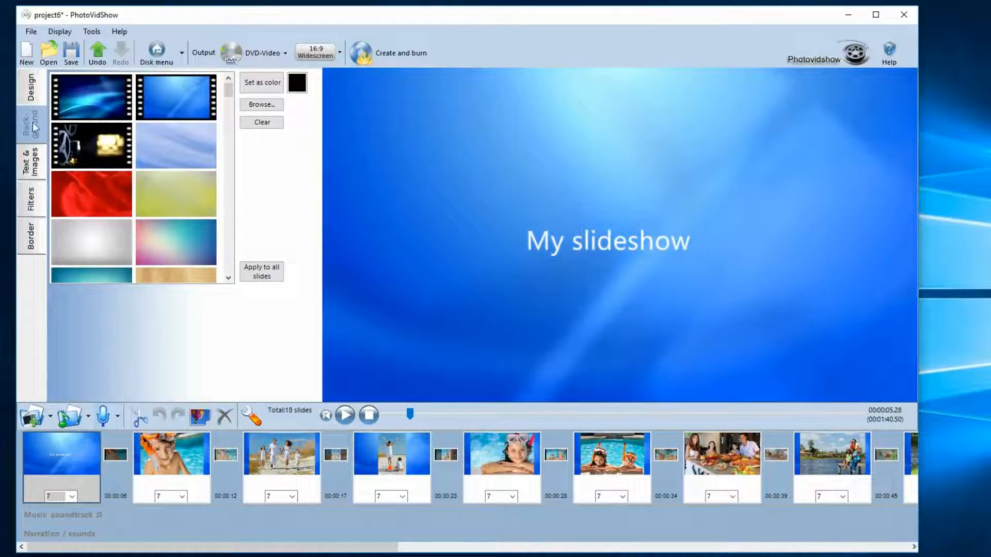
pyautogui.click(263, 122)
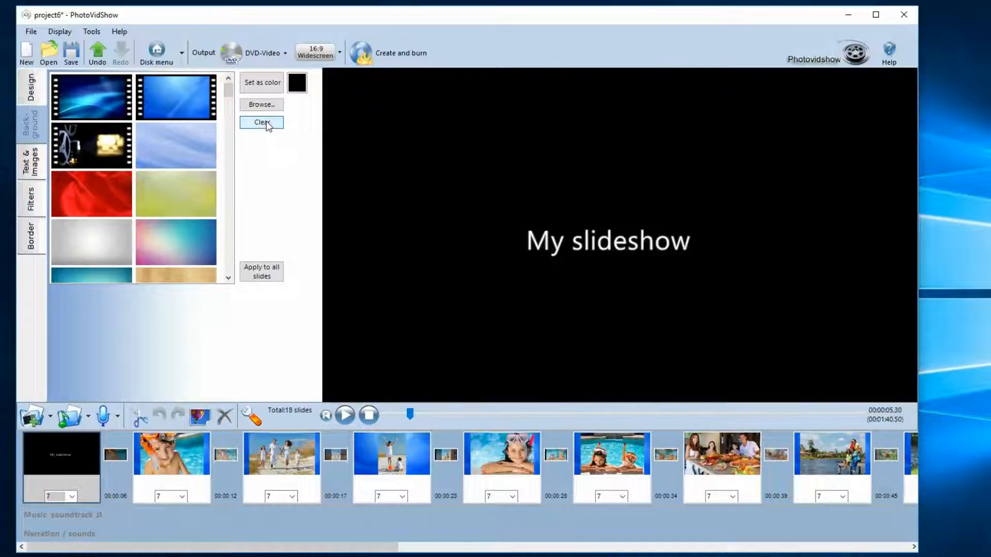
pyautogui.click(328, 416)
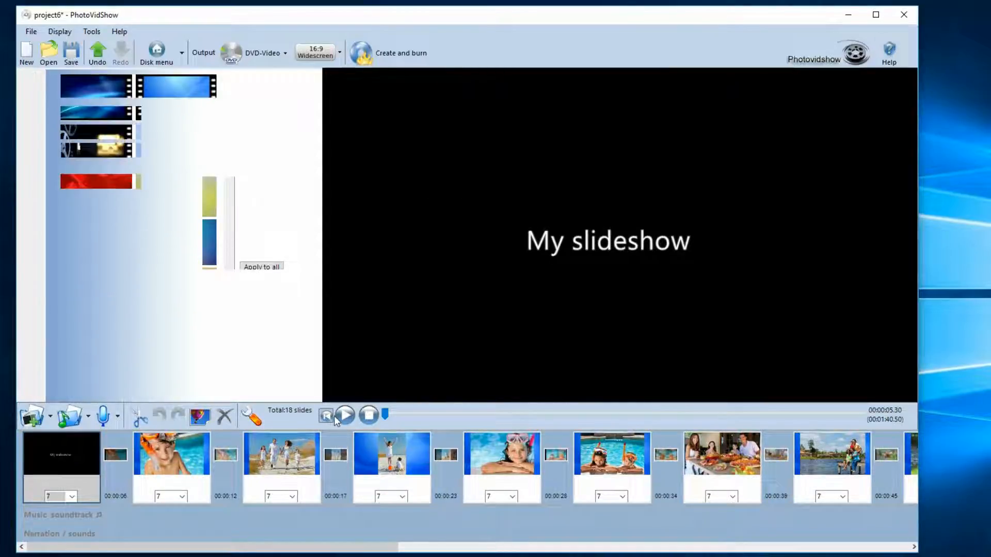
pyautogui.click(57, 472)
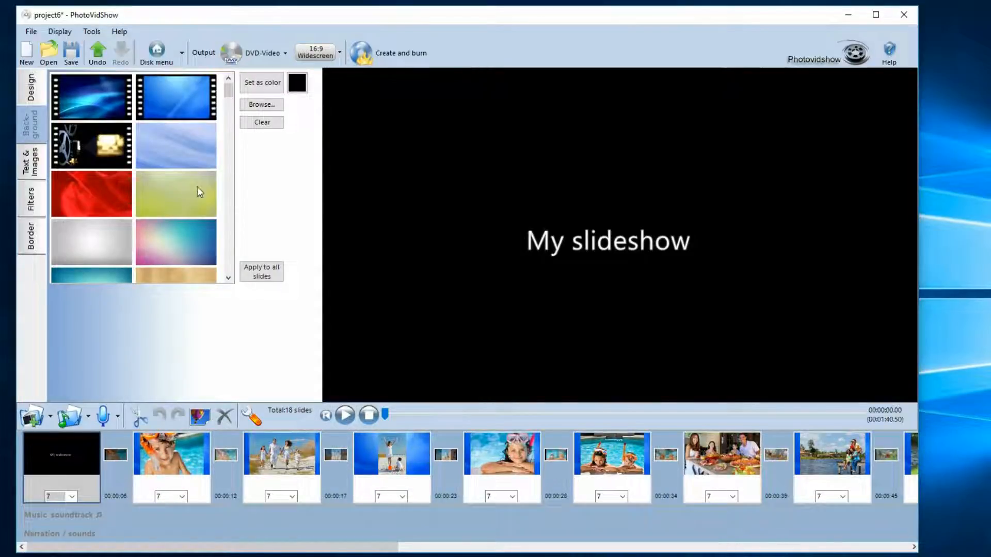
pyautogui.moveTo(229, 86); pyautogui.dragTo(229, 113)
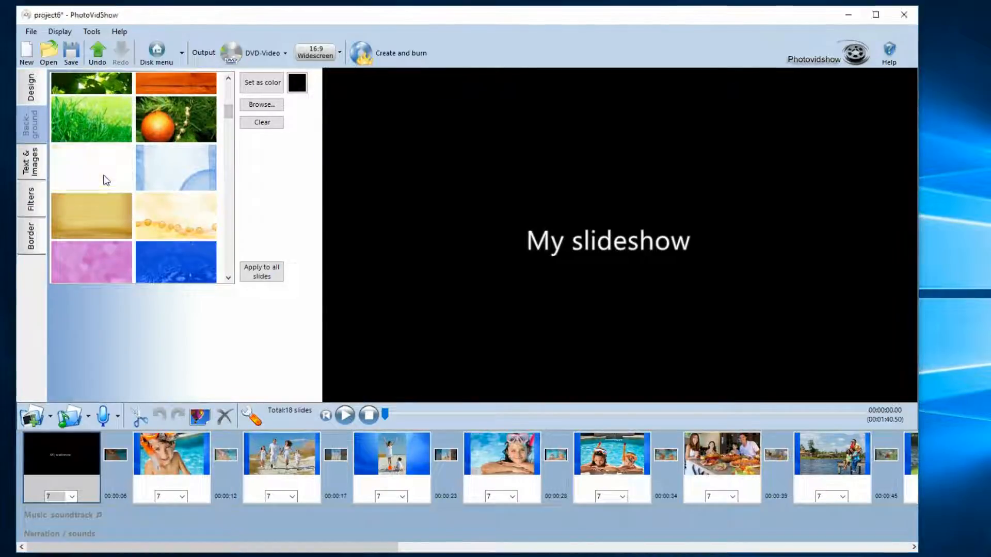
pyautogui.click(102, 177)
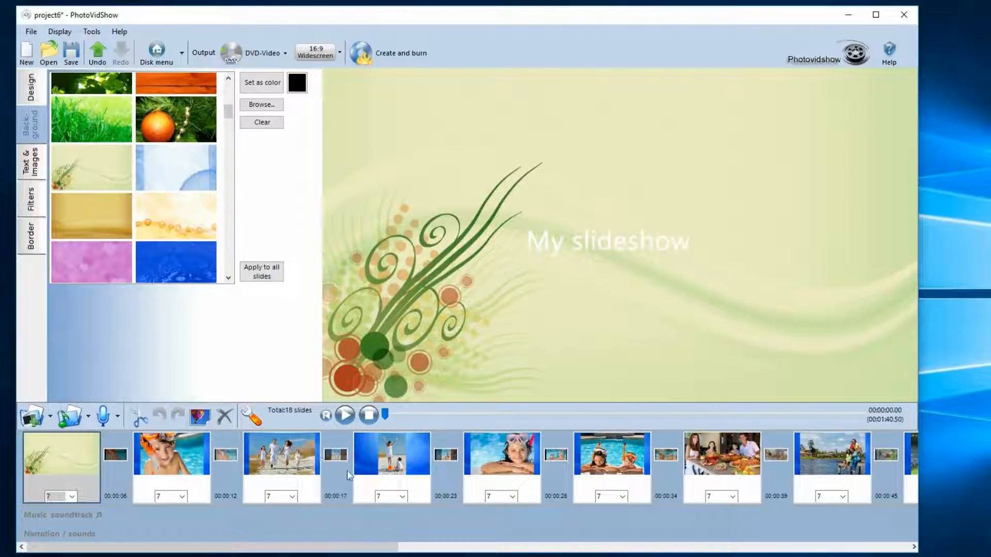
pyautogui.click(345, 415)
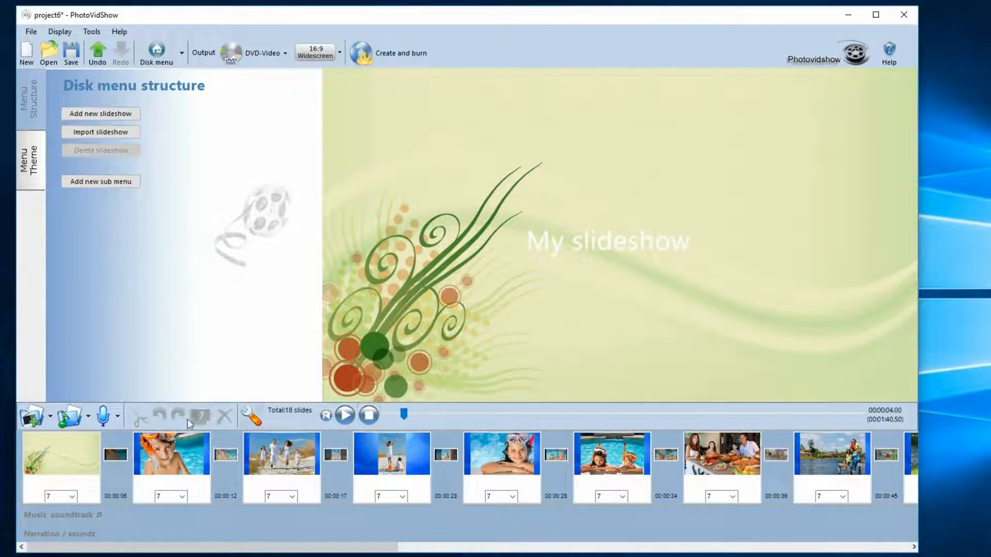
# Set the title slide's background to a solid medium blue with red 0, green 128 and blue 192
pyautogui.click(74, 450)
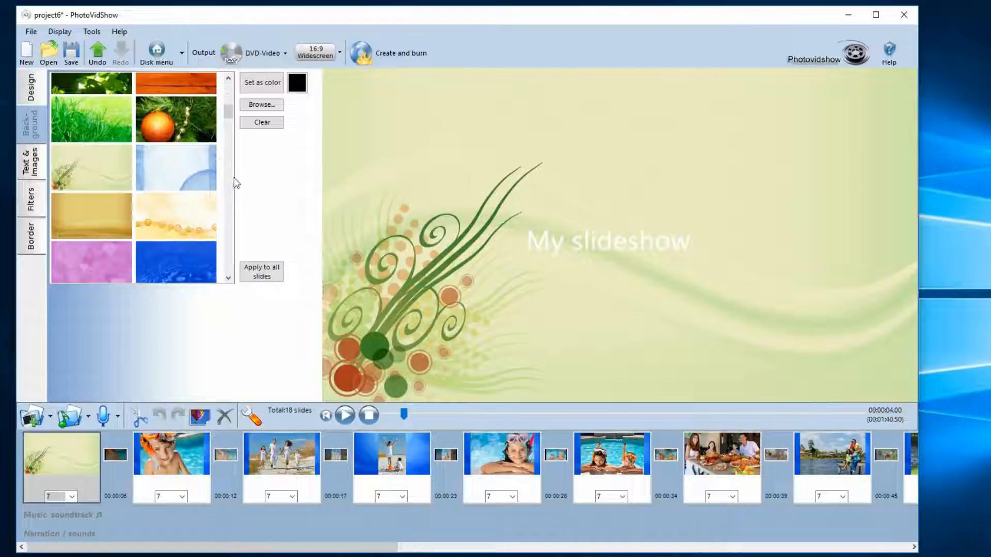
pyautogui.click(268, 86)
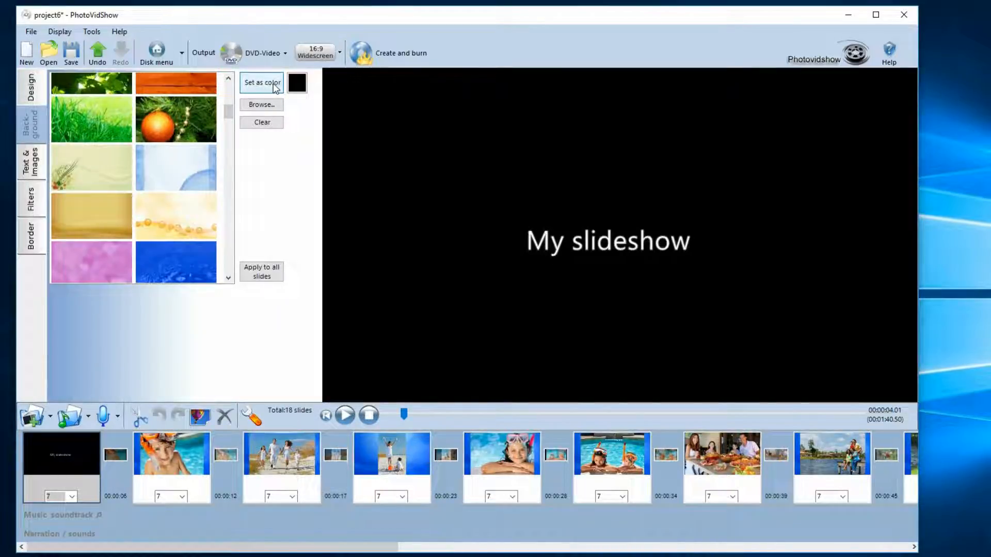
pyautogui.click(294, 84)
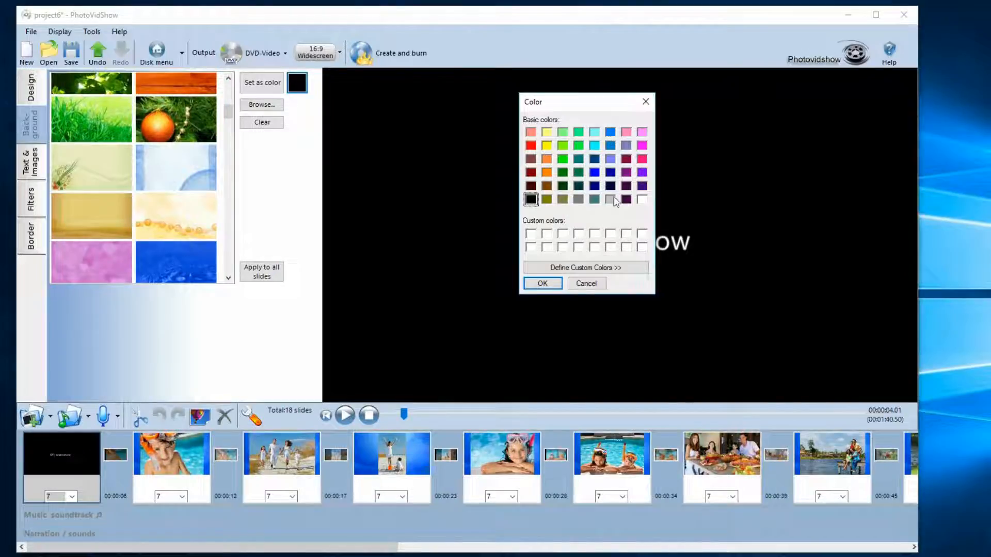
pyautogui.click(592, 268)
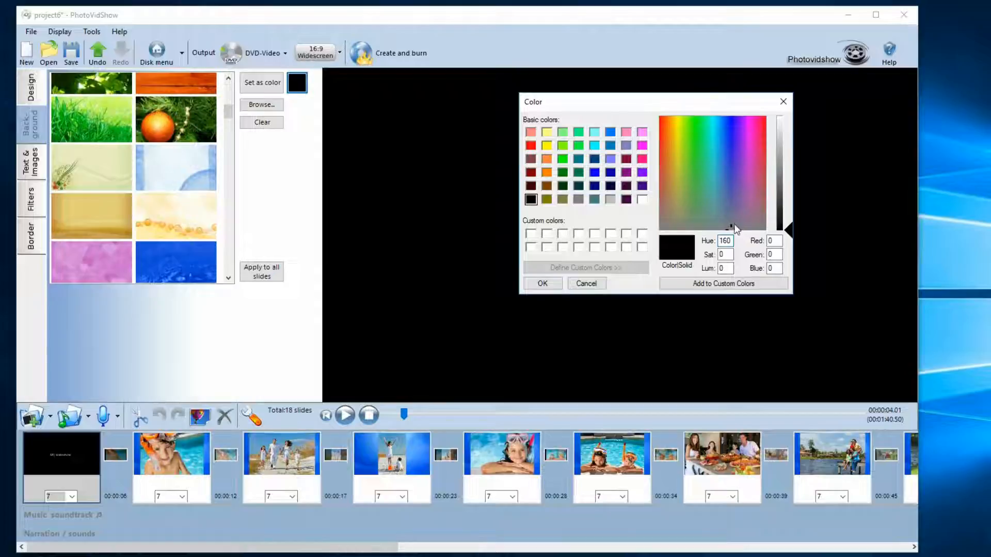
pyautogui.moveTo(721, 172); pyautogui.dragTo(684, 156)
pyautogui.click(611, 146)
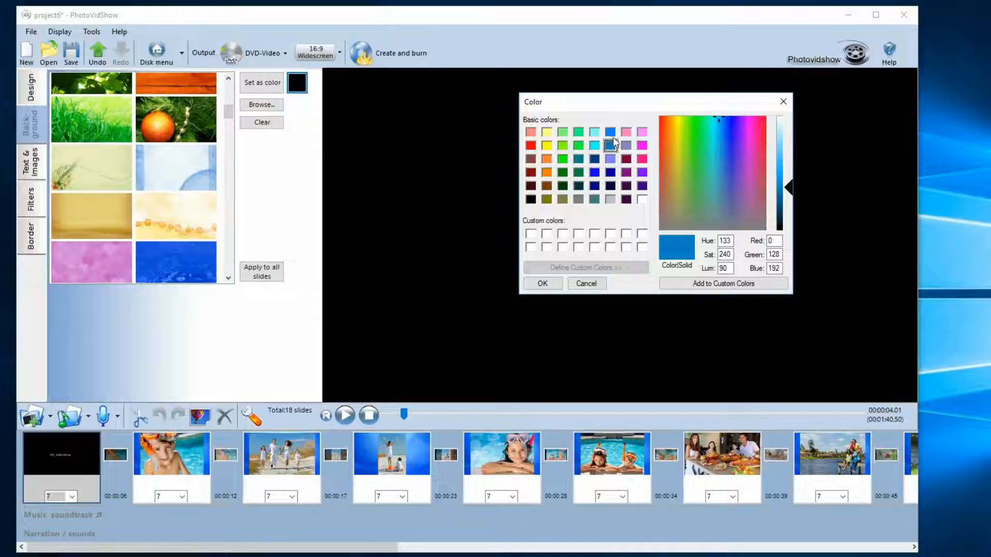
pyautogui.click(541, 284)
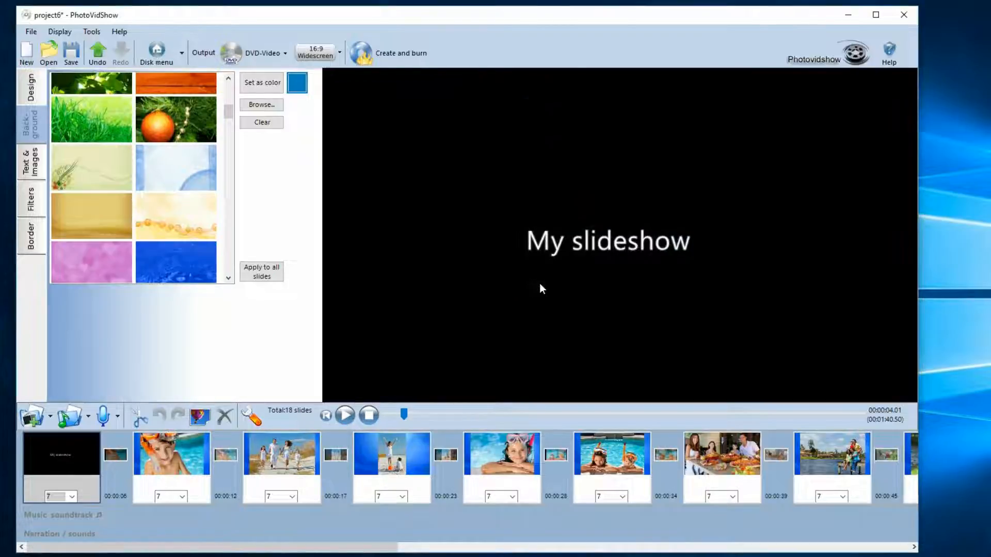
pyautogui.click(263, 84)
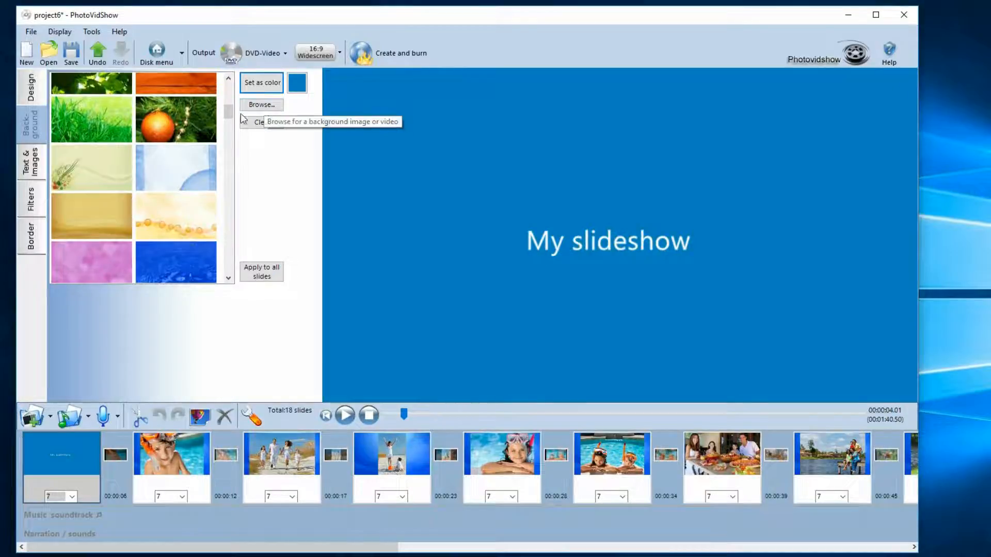
# Play the slideshow from the start, jump to the family meal slide to check its background, and stop playback
pyautogui.moveTo(227, 110); pyautogui.dragTo(233, 91)
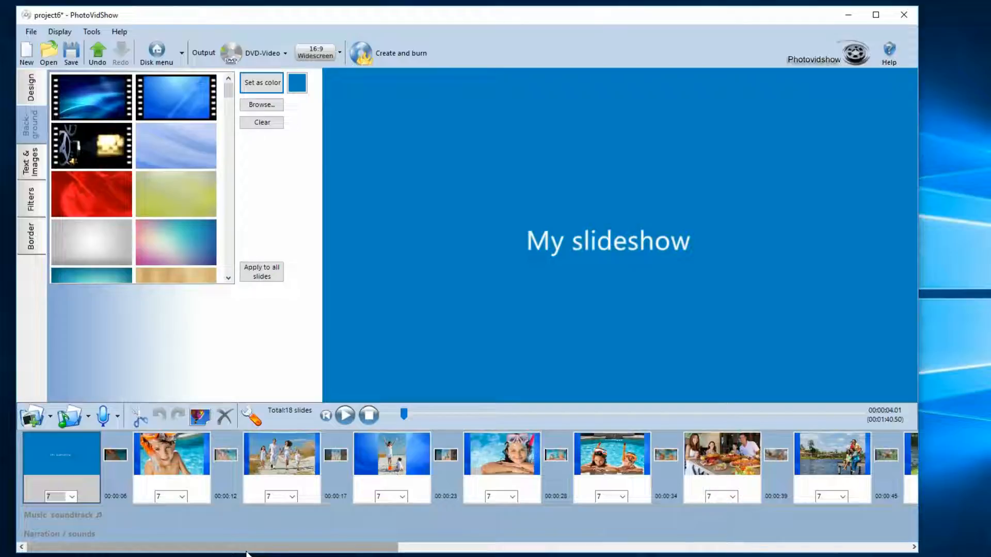
pyautogui.click(326, 416)
pyautogui.click(343, 415)
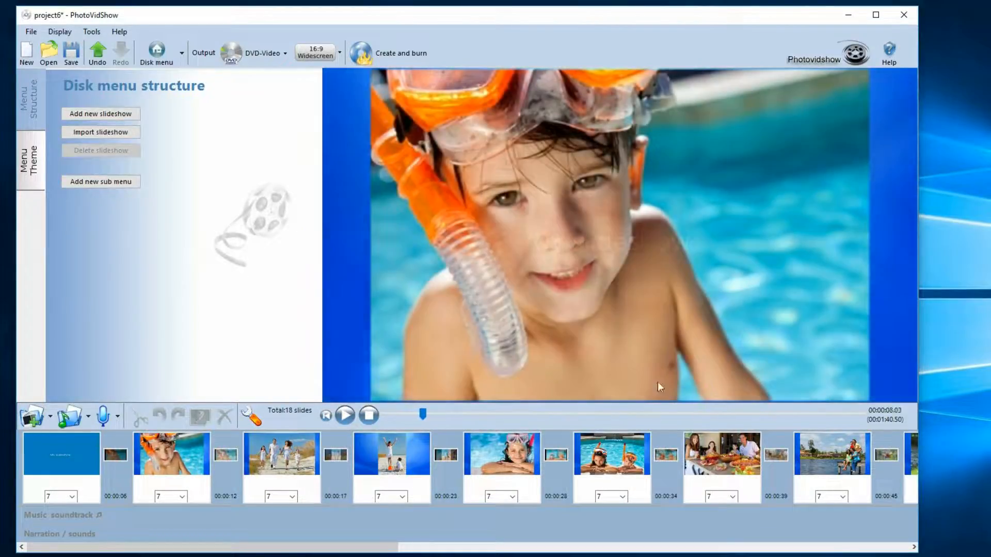
pyautogui.moveTo(373, 553); pyautogui.dragTo(505, 547)
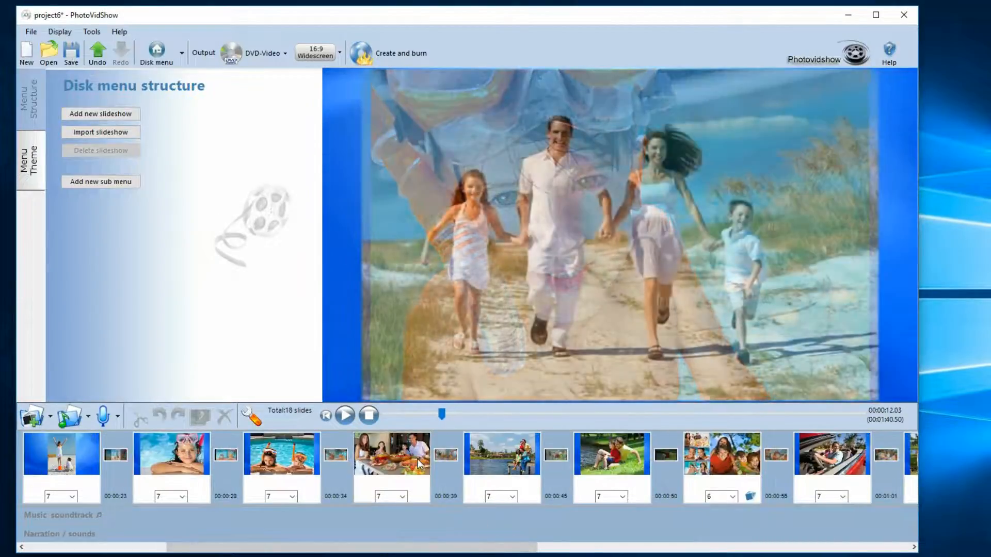
pyautogui.click(419, 464)
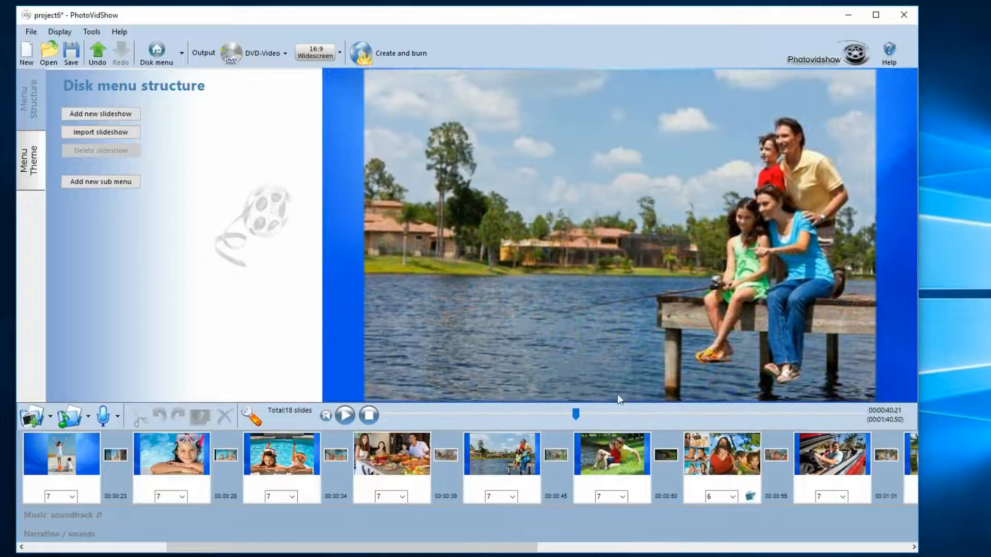
pyautogui.click(372, 416)
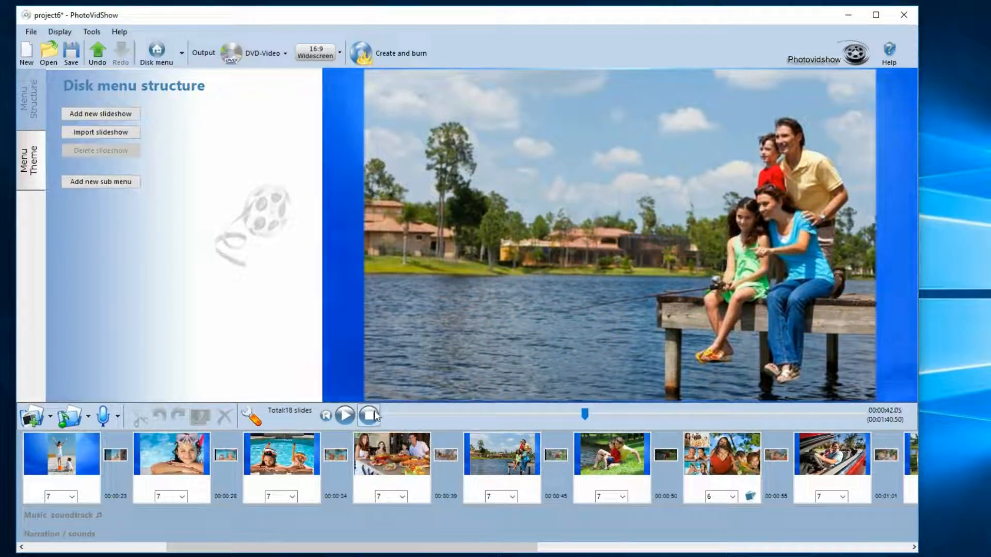
# Shrink the family meal slide's photo to about 55.29 wide by 65.45 high, centre it on the slide and preview it
pyautogui.click(407, 468)
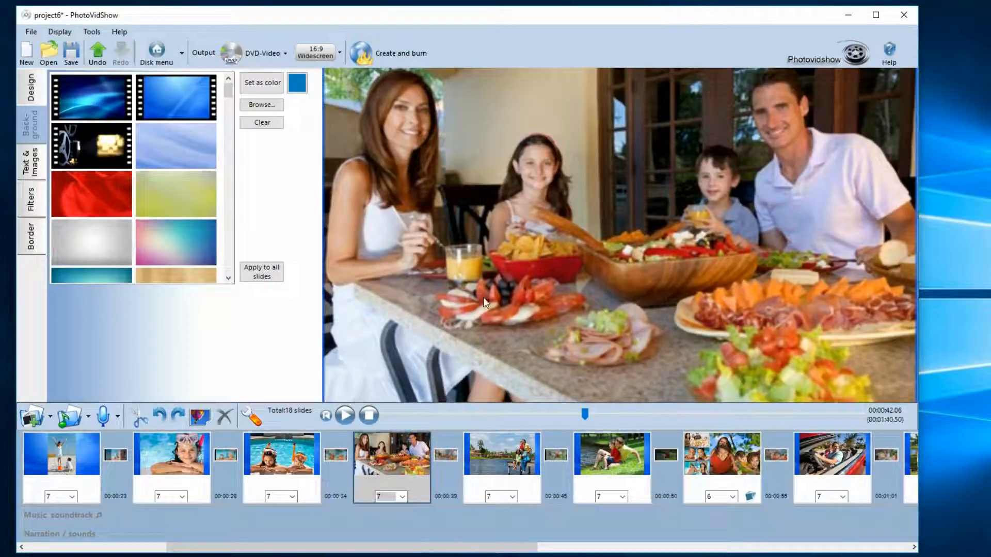
pyautogui.click(28, 163)
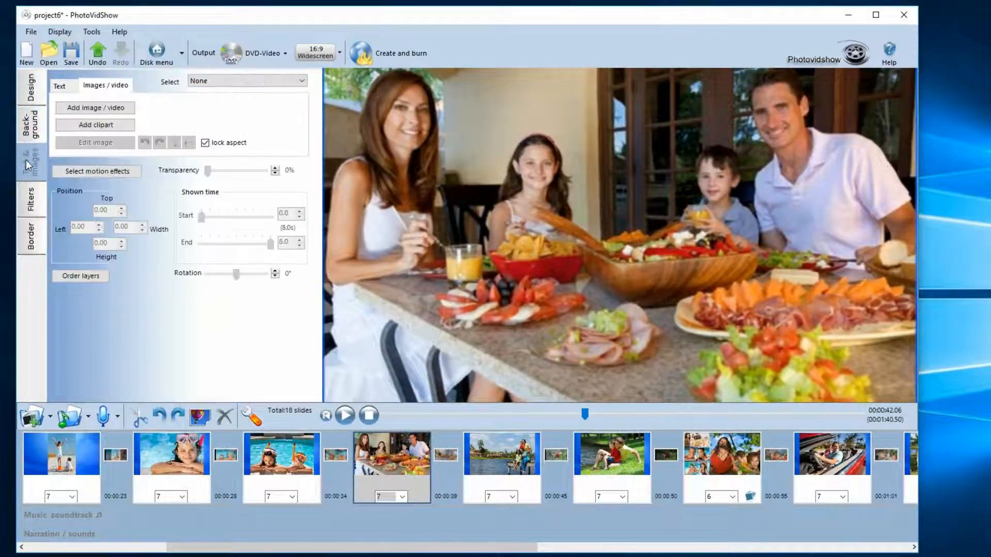
pyautogui.click(417, 156)
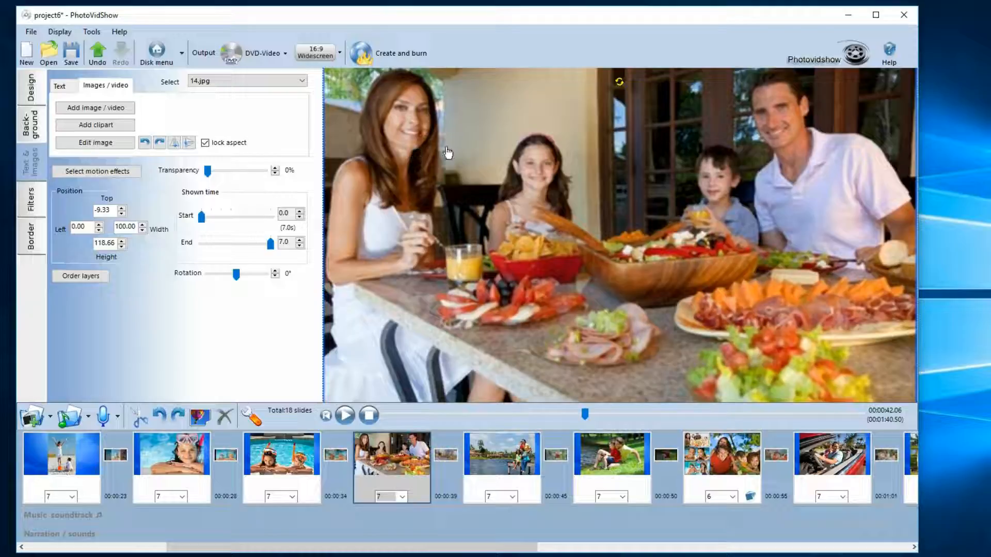
pyautogui.moveTo(452, 133); pyautogui.dragTo(509, 187)
pyautogui.moveTo(375, 88); pyautogui.dragTo(640, 266)
pyautogui.moveTo(815, 349); pyautogui.dragTo(618, 202)
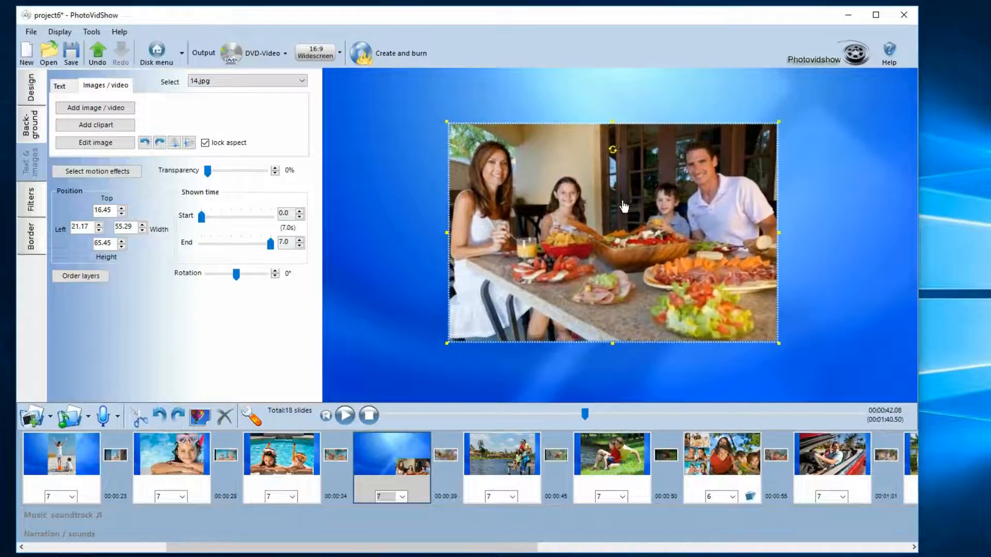
pyautogui.click(348, 420)
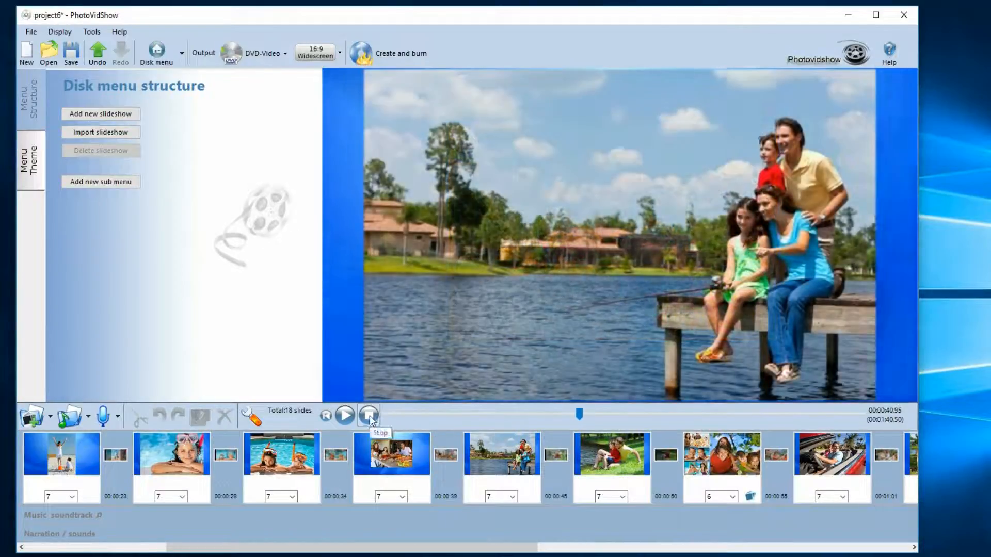
pyautogui.click(370, 416)
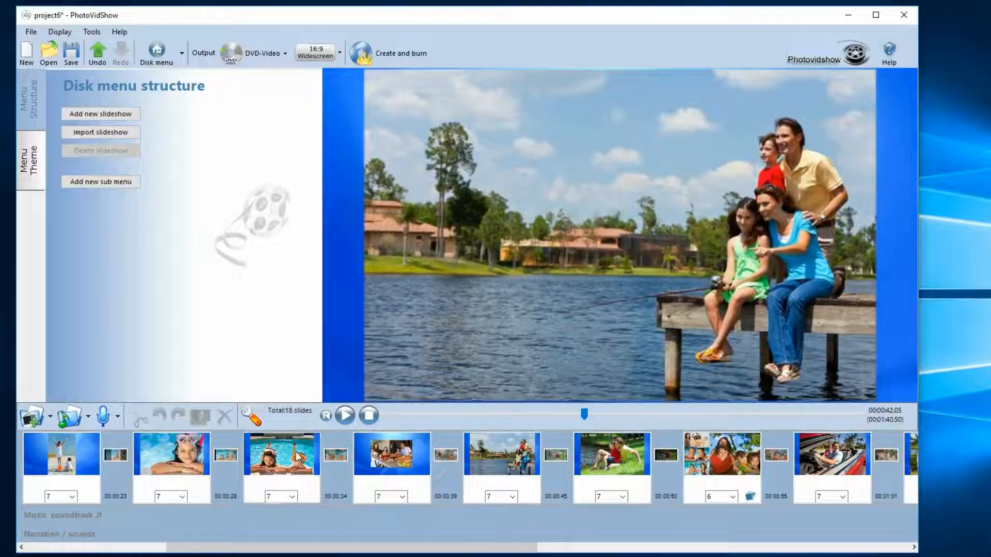
# Clear the video background from the family meal slide
pyautogui.click(197, 455)
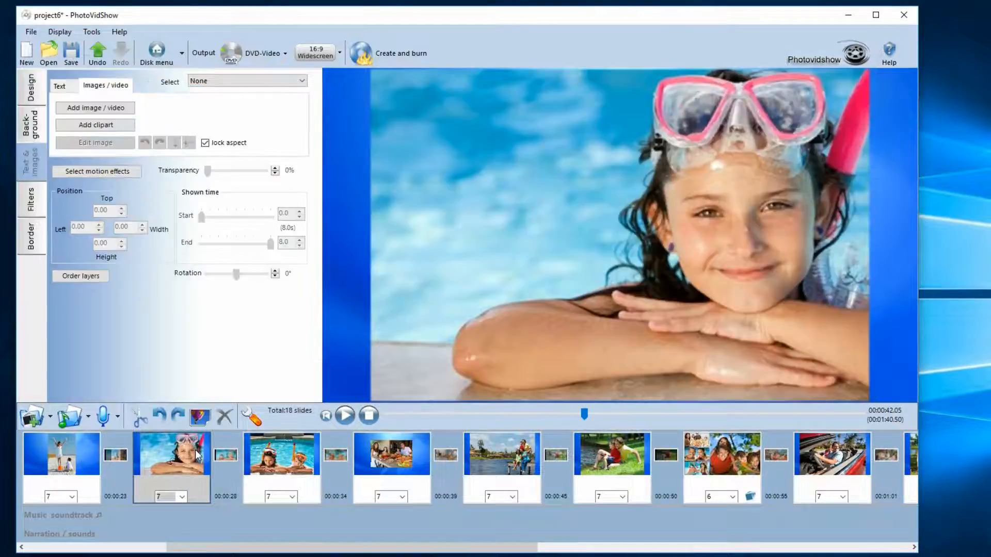
pyautogui.click(391, 455)
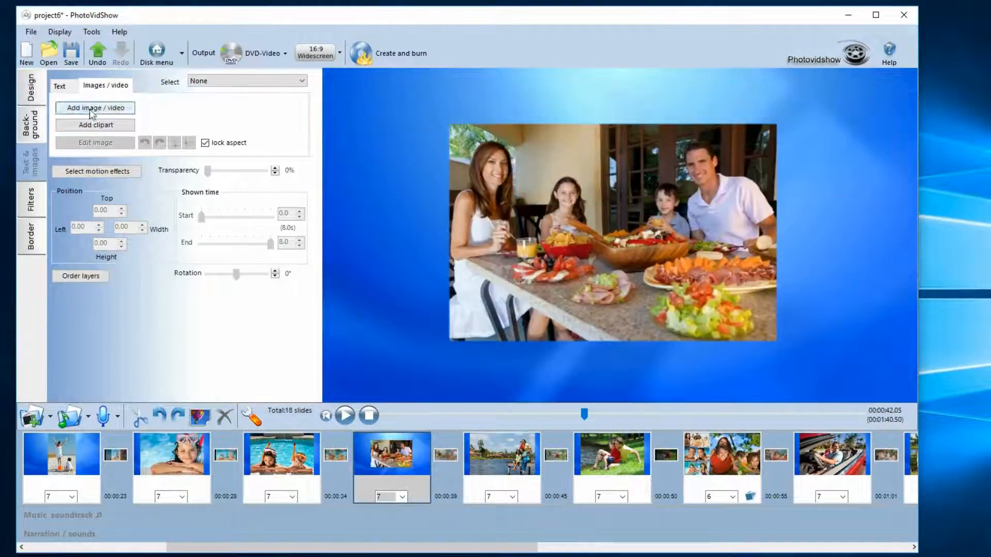
pyautogui.click(38, 91)
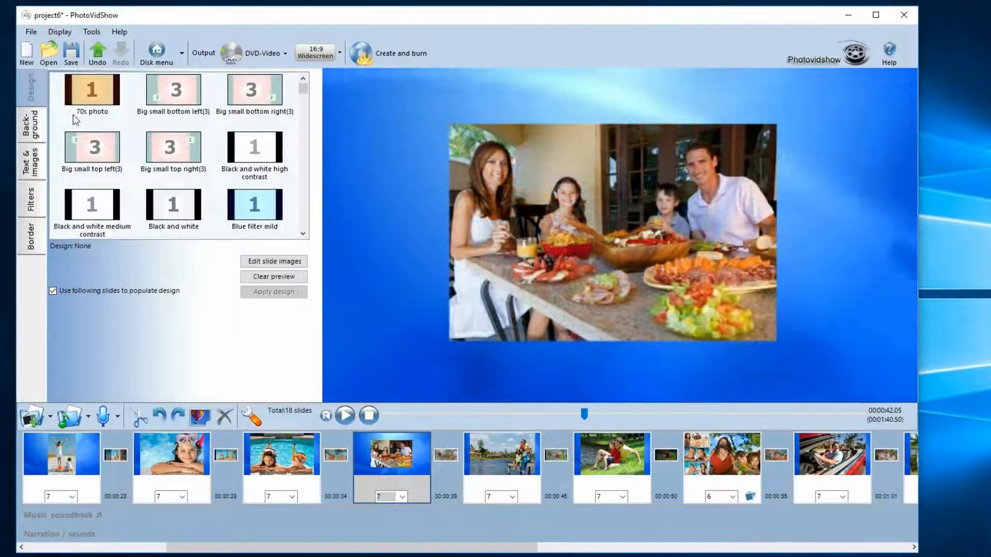
pyautogui.click(31, 128)
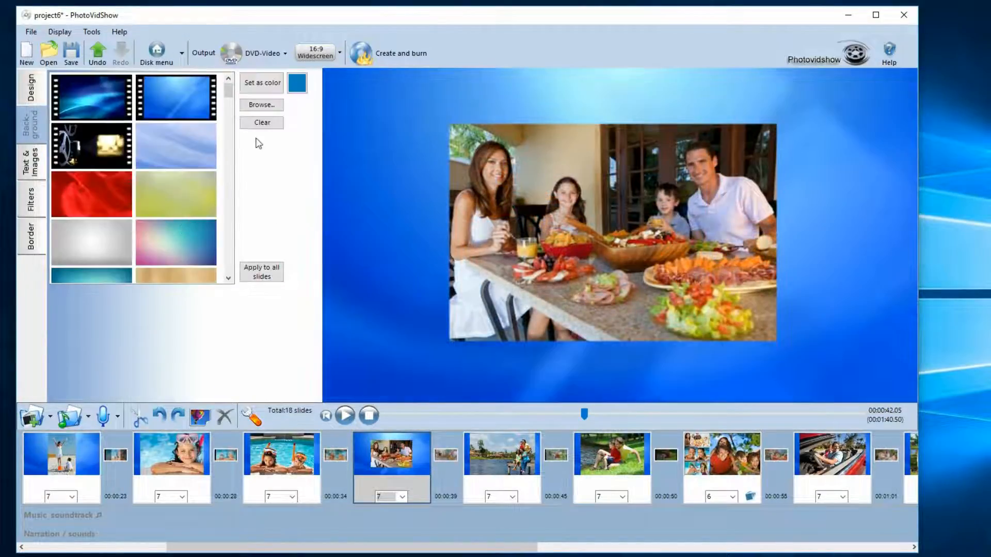
pyautogui.click(261, 122)
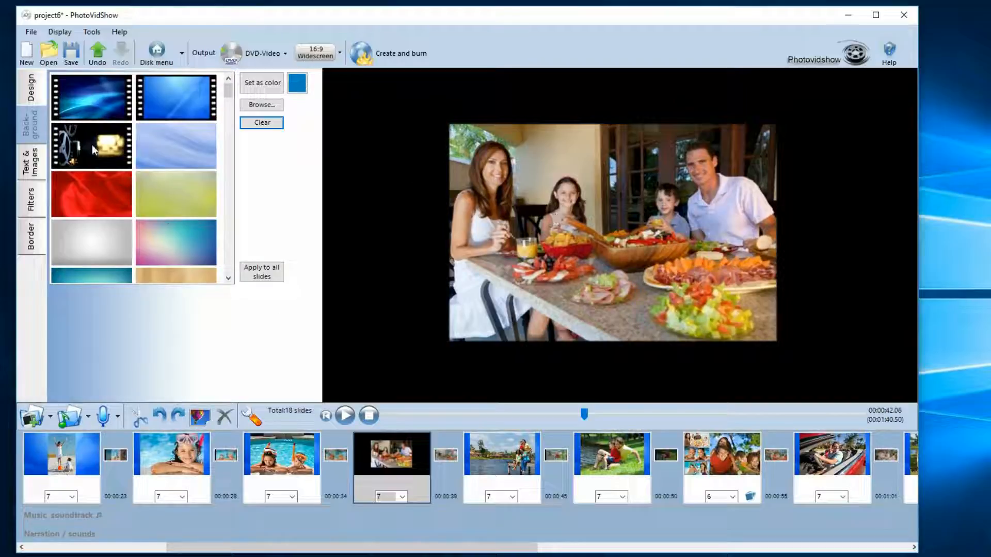
# Add the image my background.jpg to the family meal slide and position it overlapping the photo's left edge
pyautogui.click(30, 161)
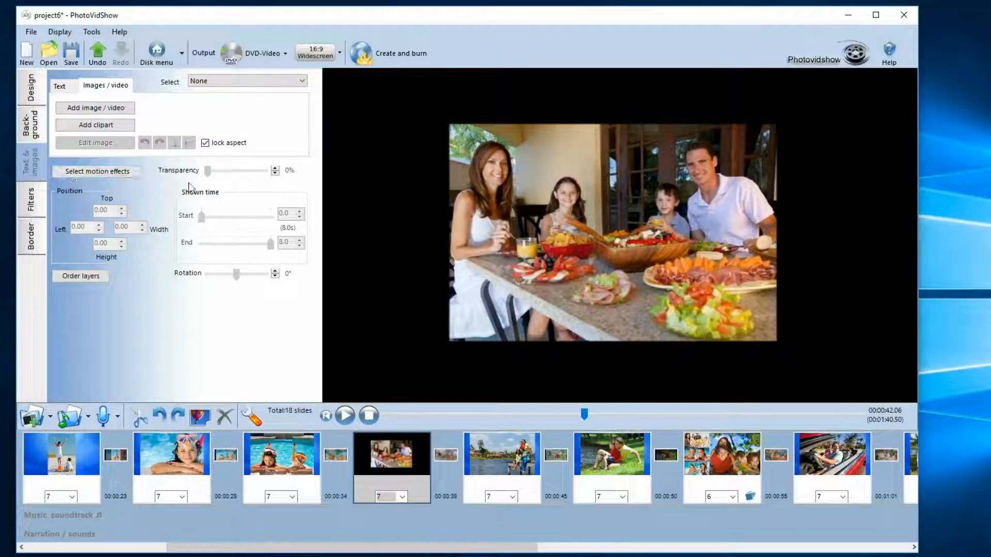
pyautogui.click(114, 109)
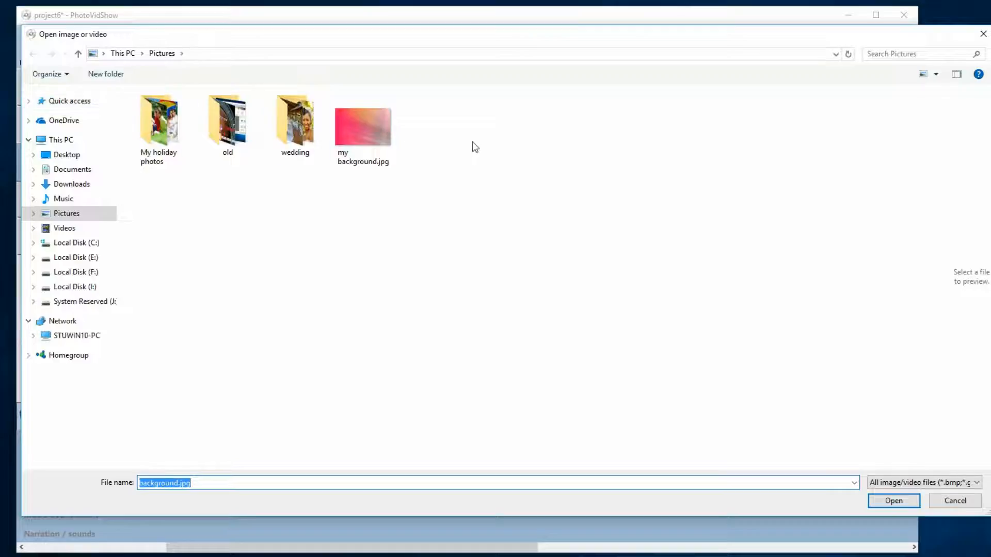
pyautogui.doubleClick(352, 125)
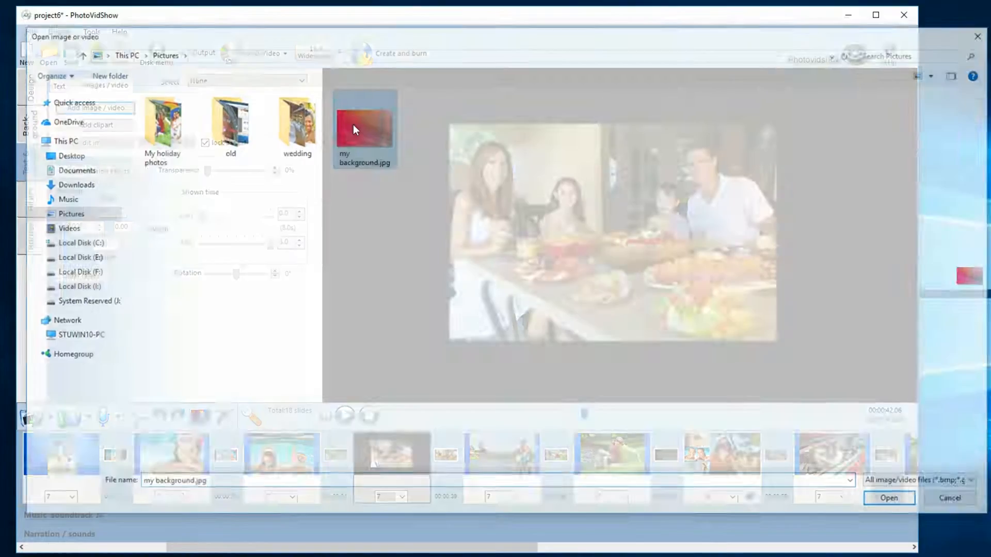
pyautogui.moveTo(607, 226); pyautogui.dragTo(434, 301)
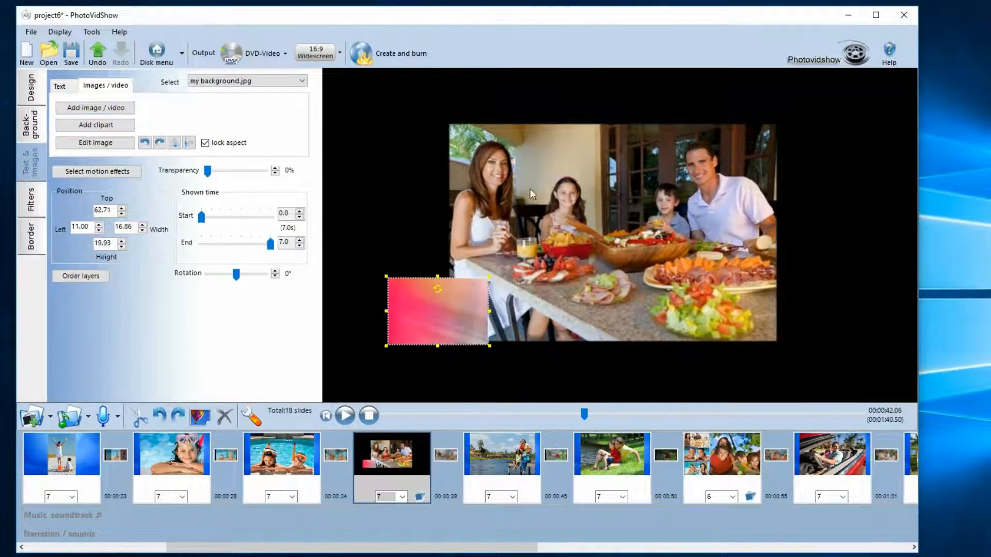
pyautogui.moveTo(676, 238); pyautogui.dragTo(706, 223)
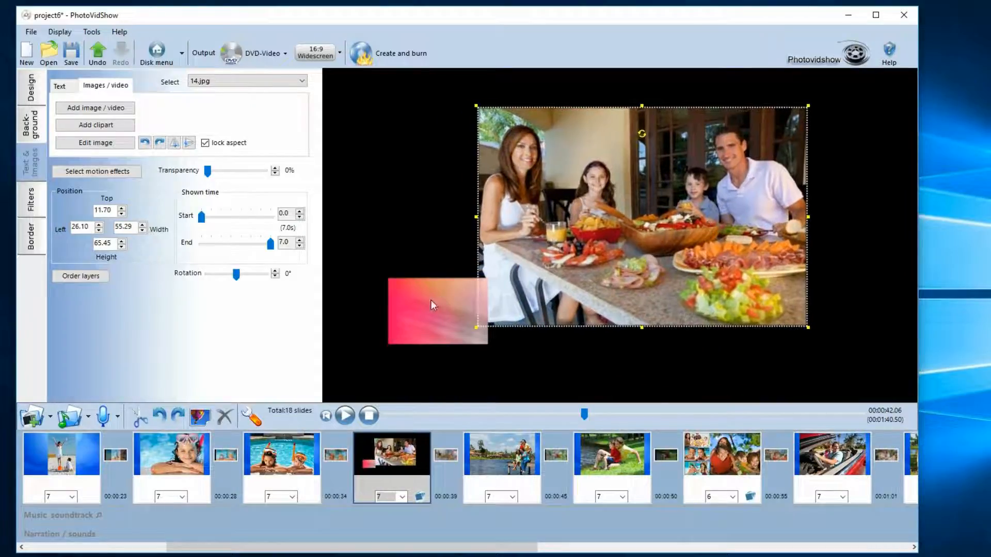
pyautogui.moveTo(431, 299); pyautogui.dragTo(418, 255)
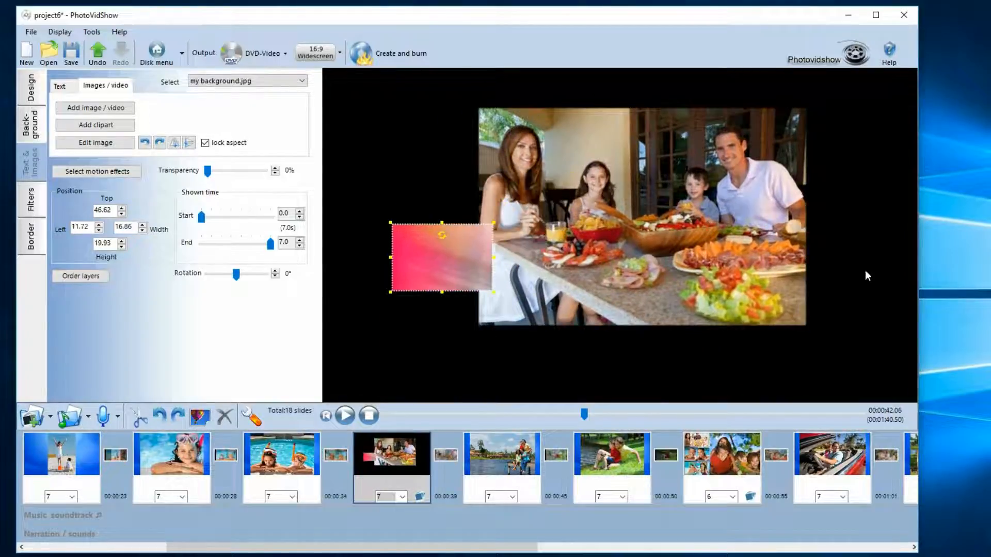
# Send my background.jpg behind the family meal photo and make it fill the slide
pyautogui.rightClick(453, 249)
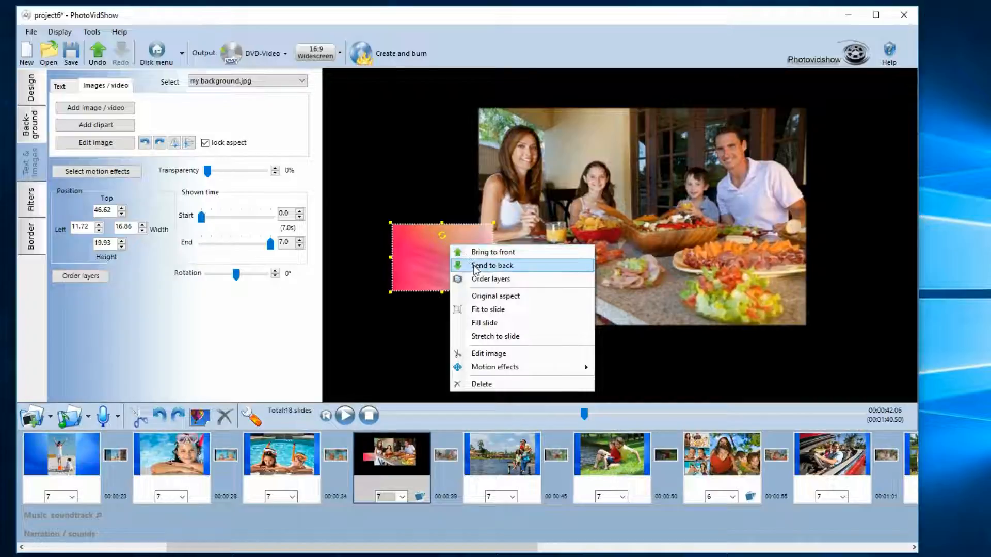
pyautogui.click(475, 265)
pyautogui.click(601, 187)
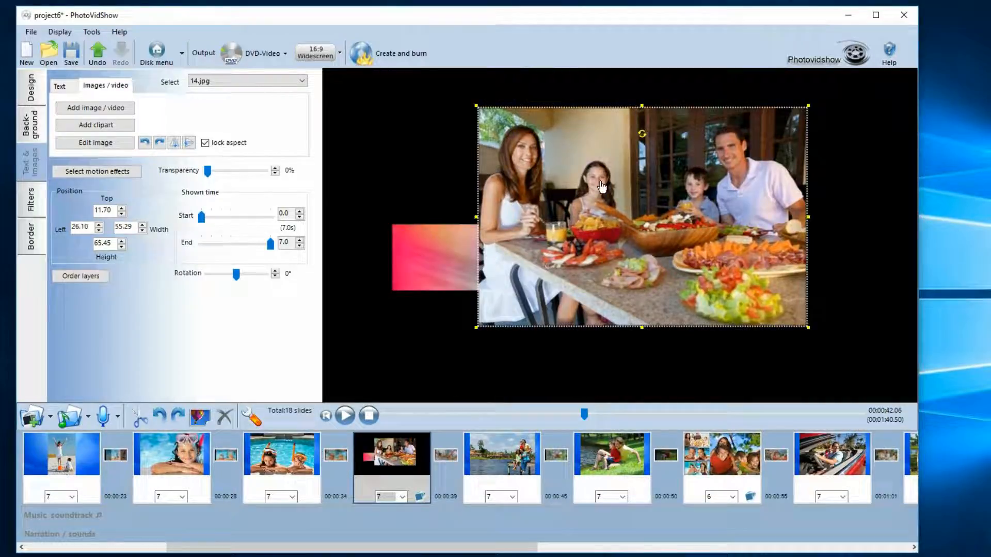
pyautogui.click(416, 244)
pyautogui.rightClick(421, 239)
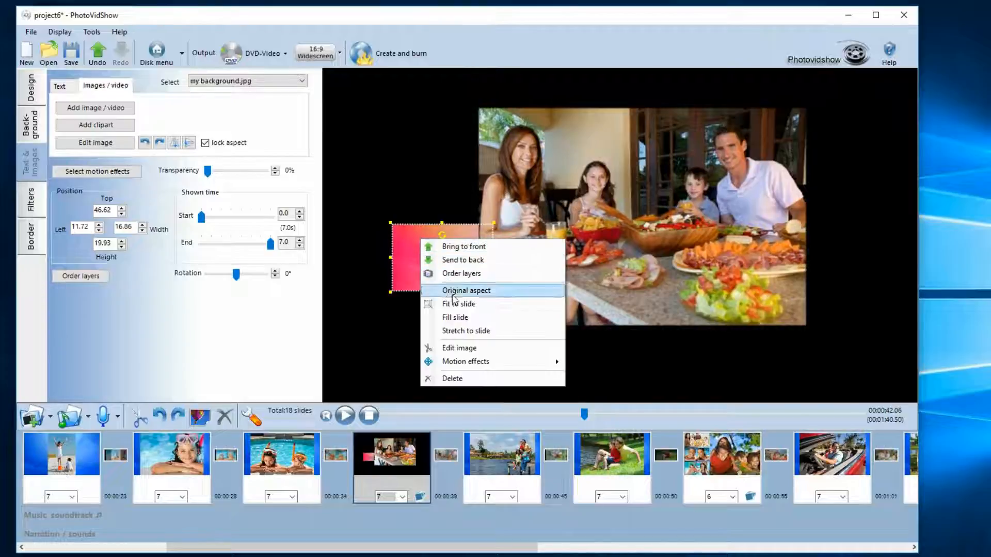
pyautogui.click(457, 319)
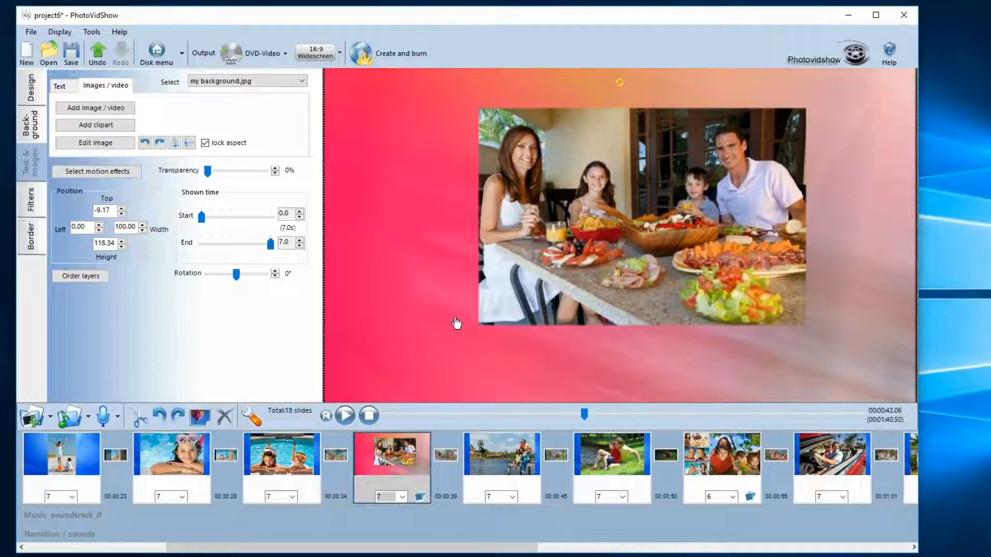
# Reposition the family meal photo near the slide's centre, at about left 21.27 and top 15.54
pyautogui.click(642, 161)
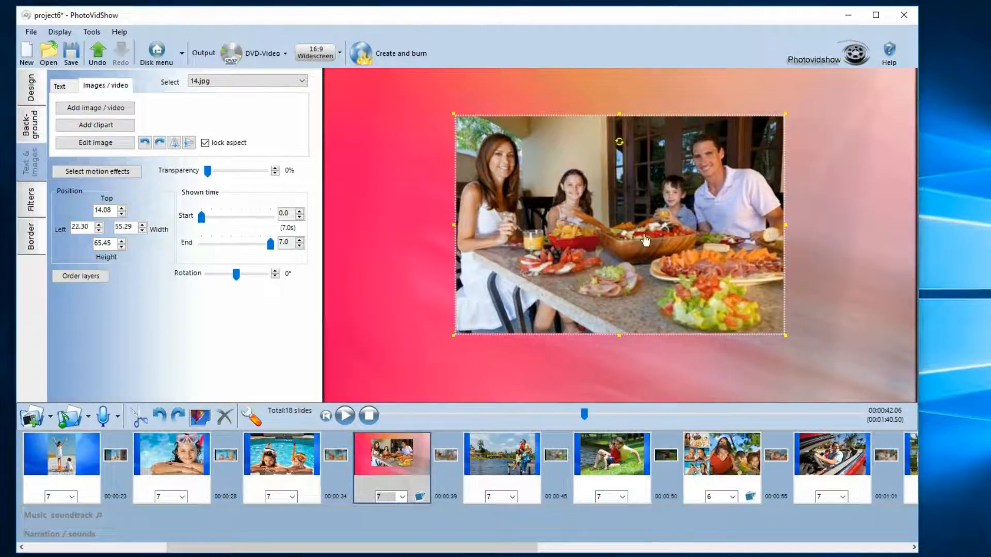
pyautogui.moveTo(645, 240); pyautogui.dragTo(636, 258)
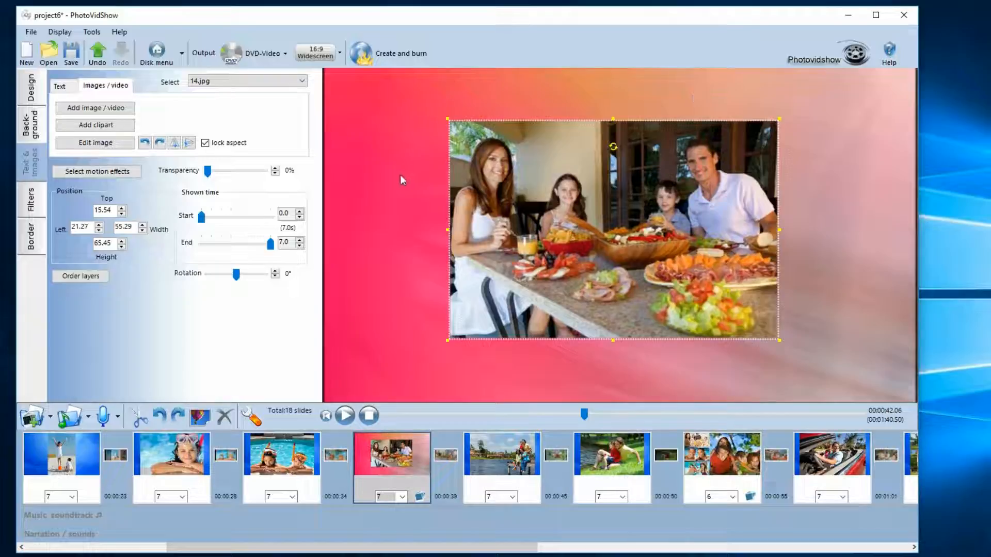
pyautogui.click(23, 128)
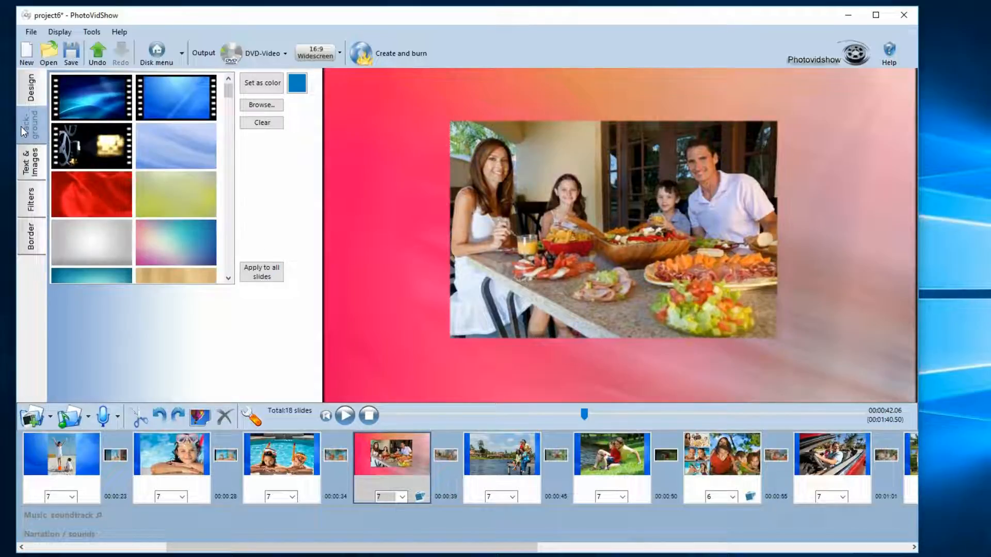
pyautogui.click(34, 161)
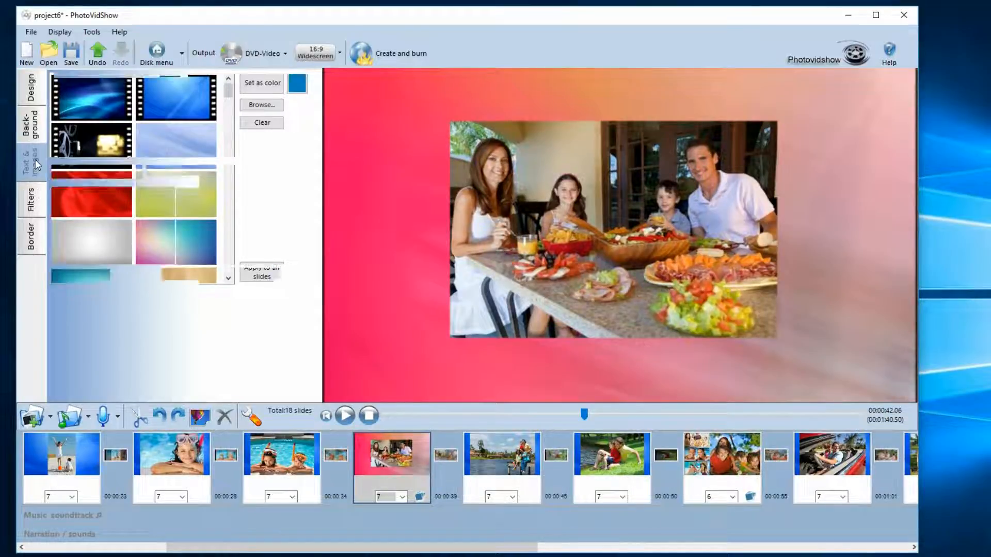
# Examine the family meal slide's layer order, comparing the entries for 14.jpg and my background.jpg
pyautogui.click(527, 212)
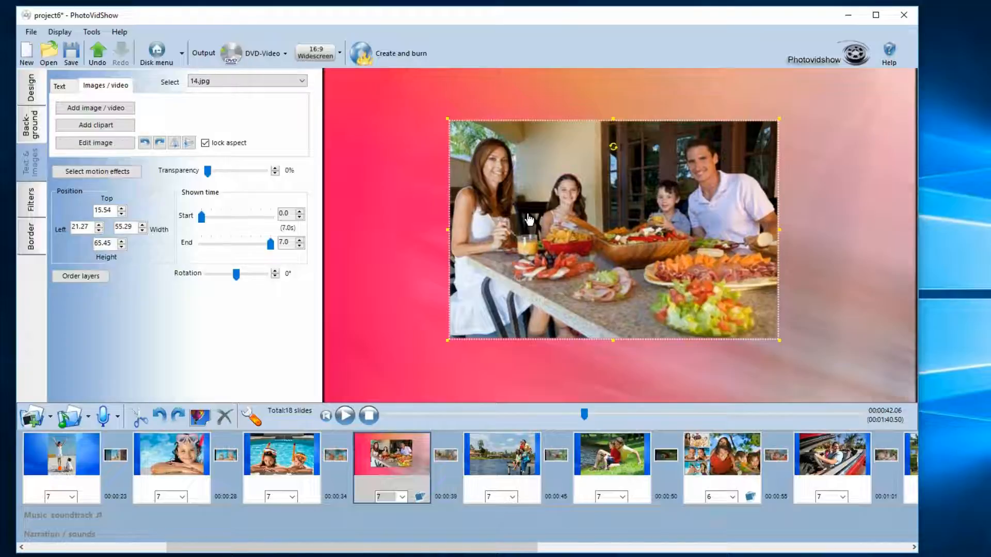
pyautogui.click(83, 277)
pyautogui.click(218, 189)
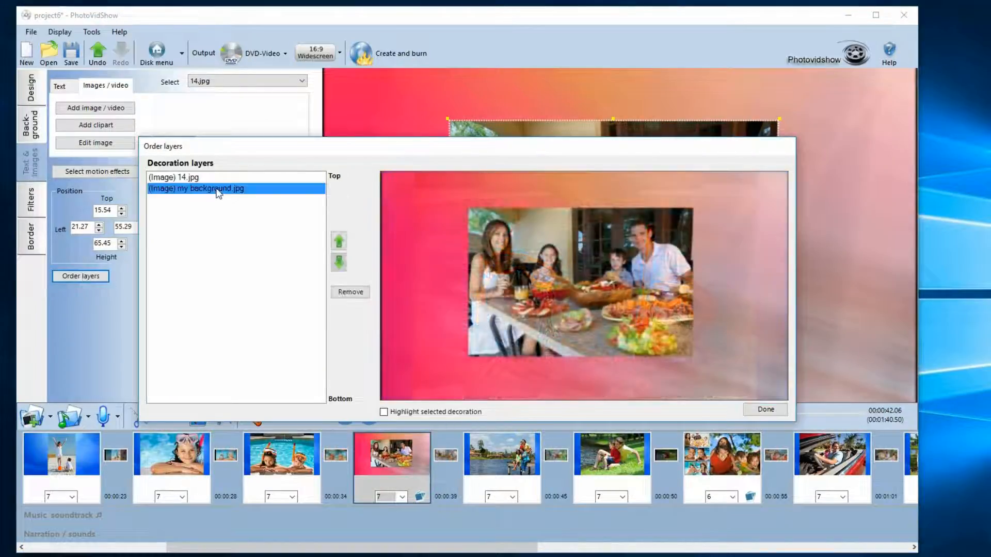
pyautogui.click(199, 177)
pyautogui.click(202, 190)
pyautogui.click(195, 177)
pyautogui.click(195, 190)
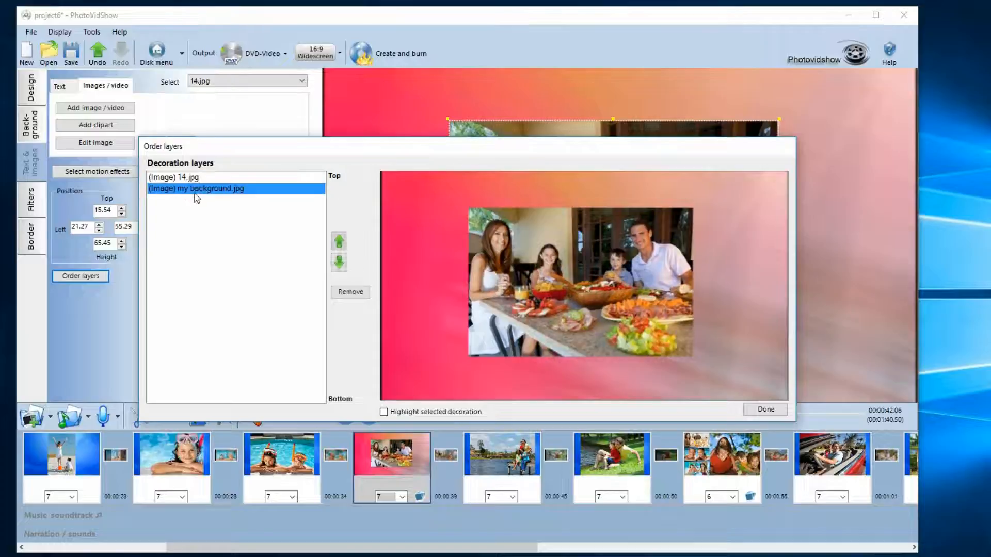
pyautogui.click(190, 177)
pyautogui.click(192, 189)
pyautogui.click(192, 177)
pyautogui.click(194, 189)
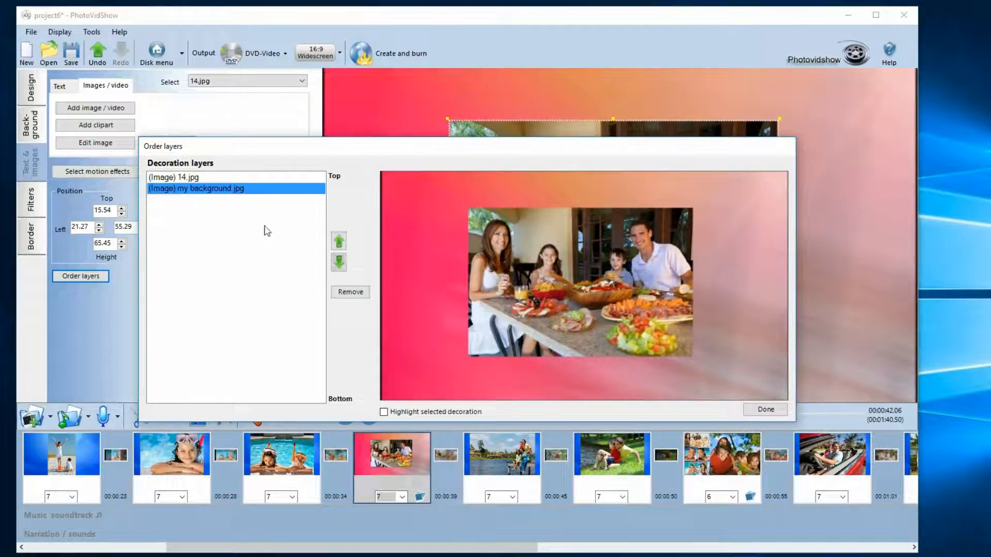
# Move my background.jpg above 14.jpg in the layer order, return it to the bottom and close the layer ordering
pyautogui.click(339, 241)
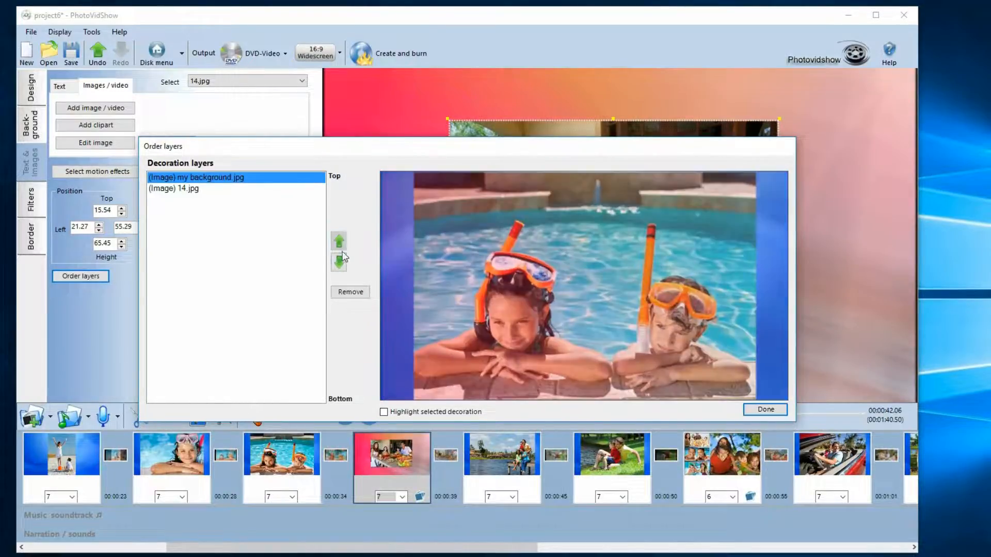
pyautogui.click(339, 263)
pyautogui.click(781, 410)
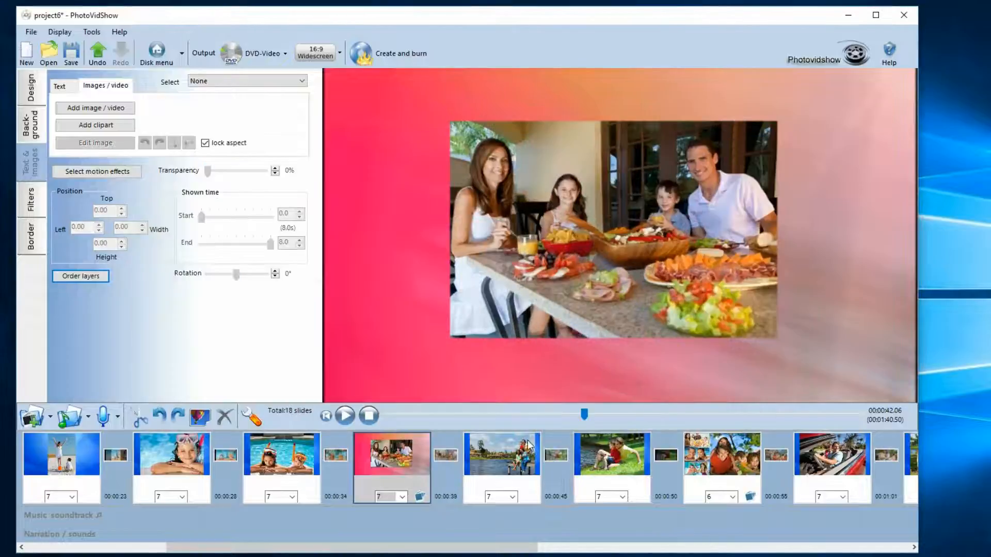
# Examine the layer order of the slide with two snorkelling children, comparing 13 p1.jpg with abstract video2.pvsv, and close it
pyautogui.click(303, 455)
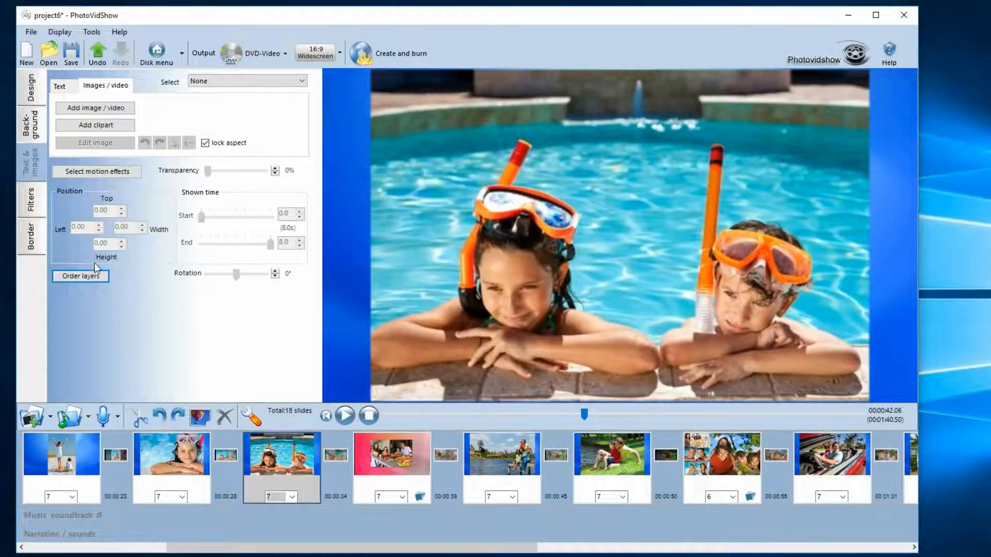
pyautogui.click(80, 276)
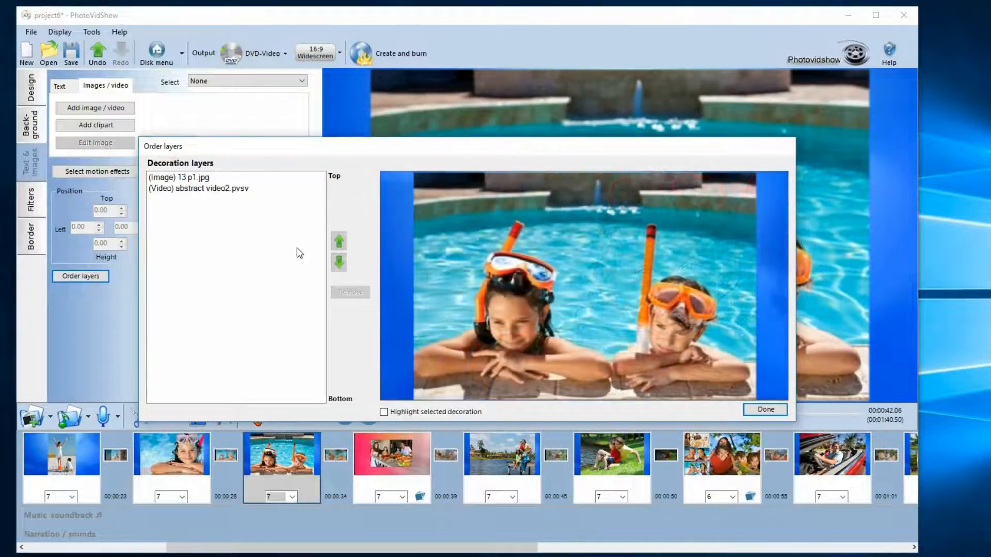
pyautogui.click(221, 189)
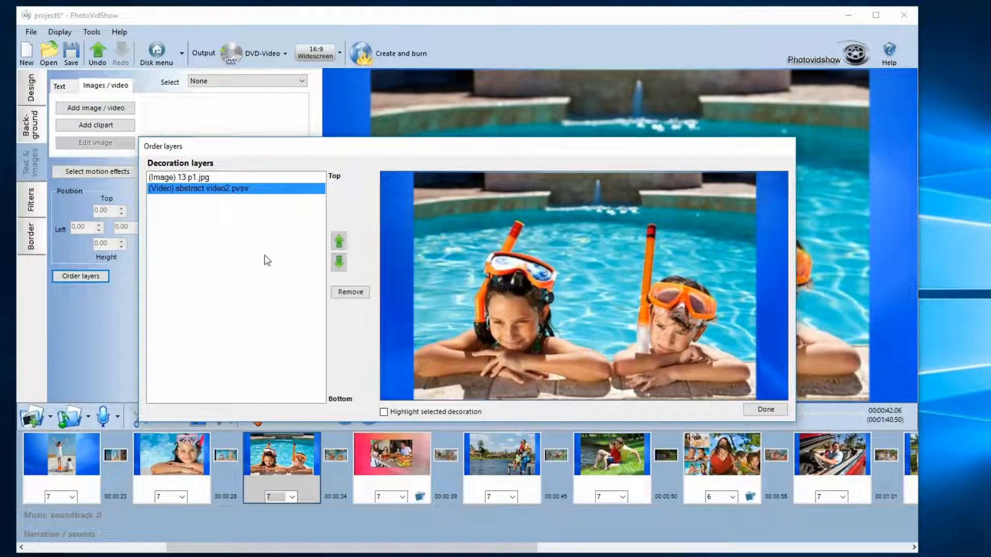
pyautogui.click(199, 178)
pyautogui.click(206, 191)
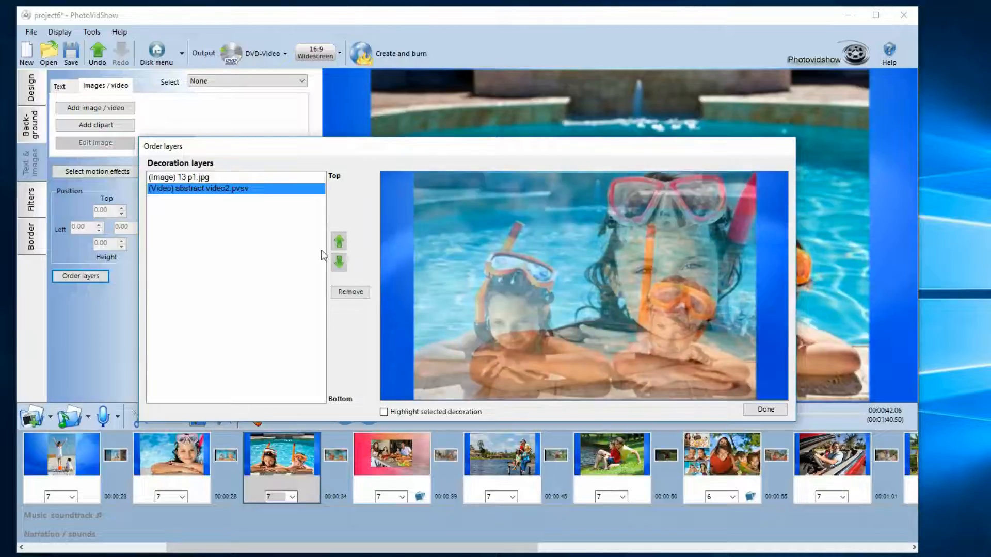
pyautogui.click(153, 179)
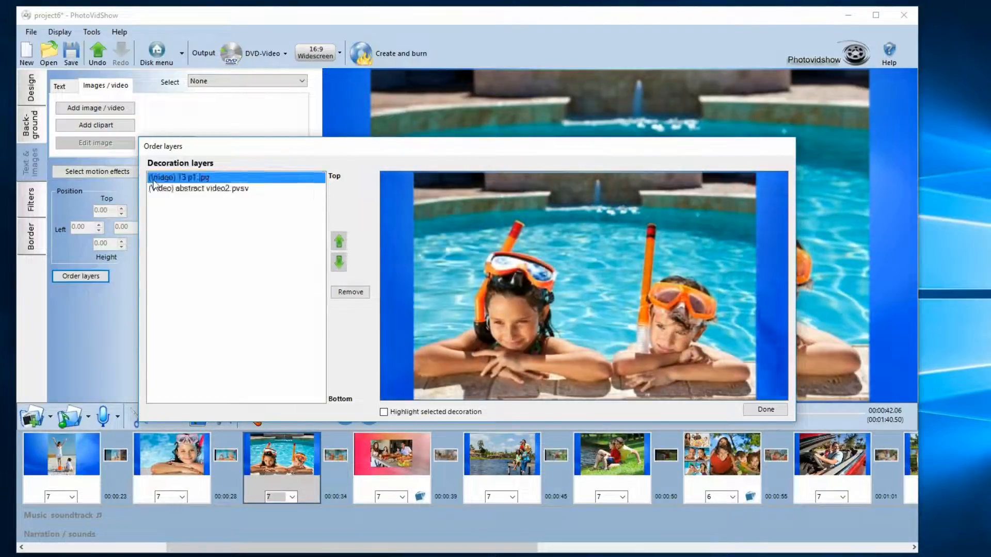
pyautogui.click(168, 189)
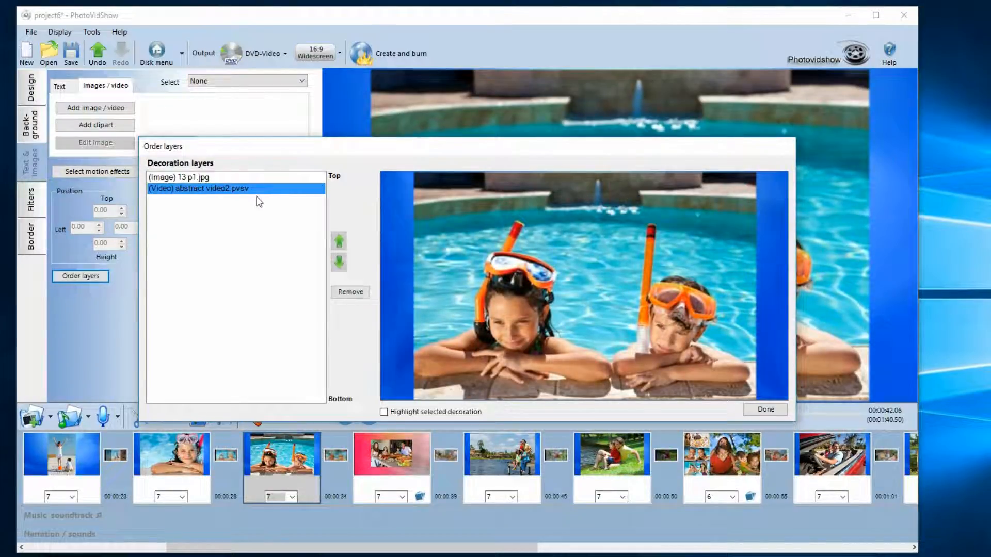
pyautogui.click(781, 411)
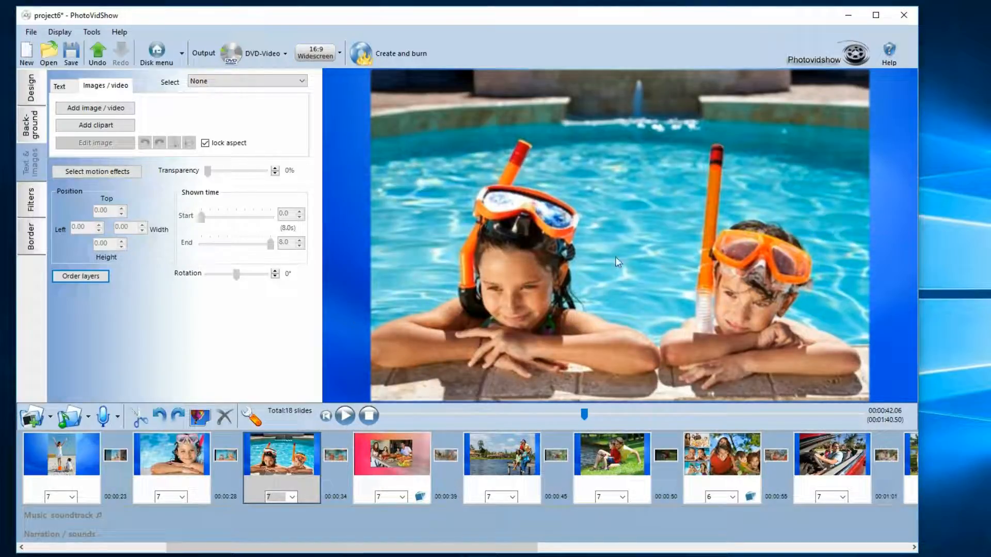
# Play the slideshow from near its start to check the backgrounds from the title slide onwards
pyautogui.moveTo(585, 415); pyautogui.dragTo(410, 420)
pyautogui.click(351, 416)
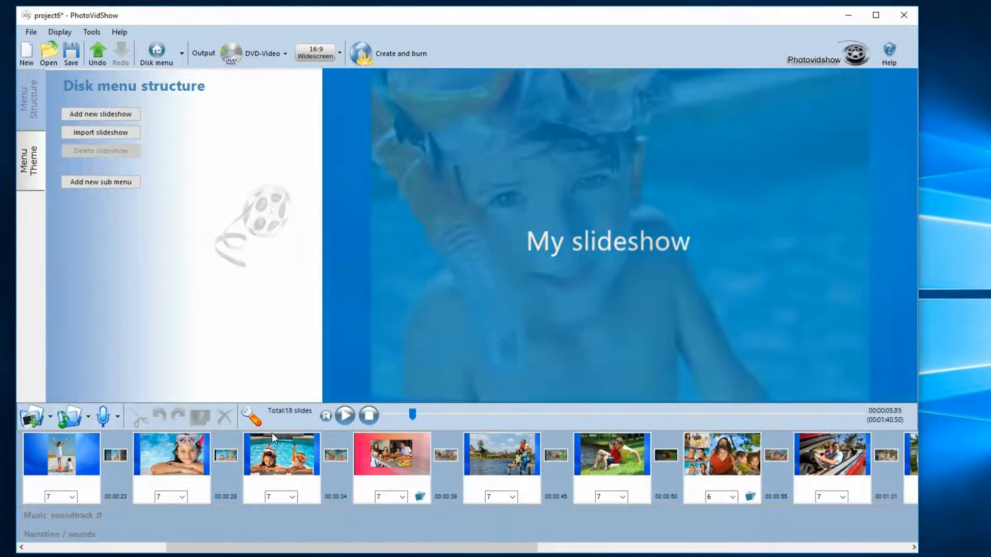